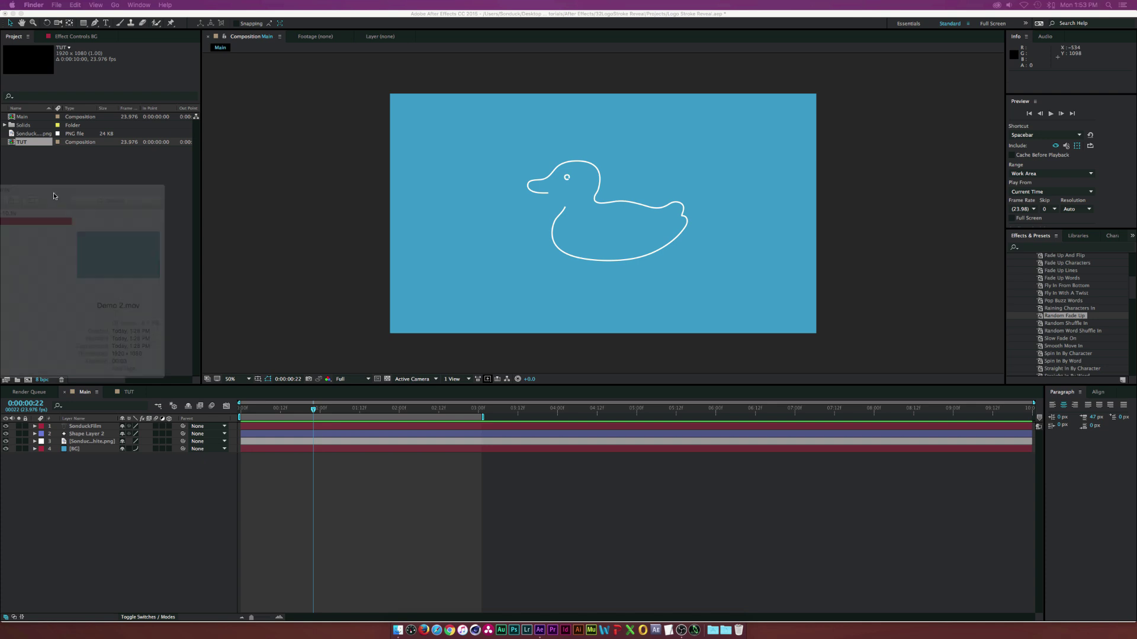
# Preview the Demo 2.mov logo reveal, play it back once more and close the preview.
pyautogui.hotkey('alt', 'space')
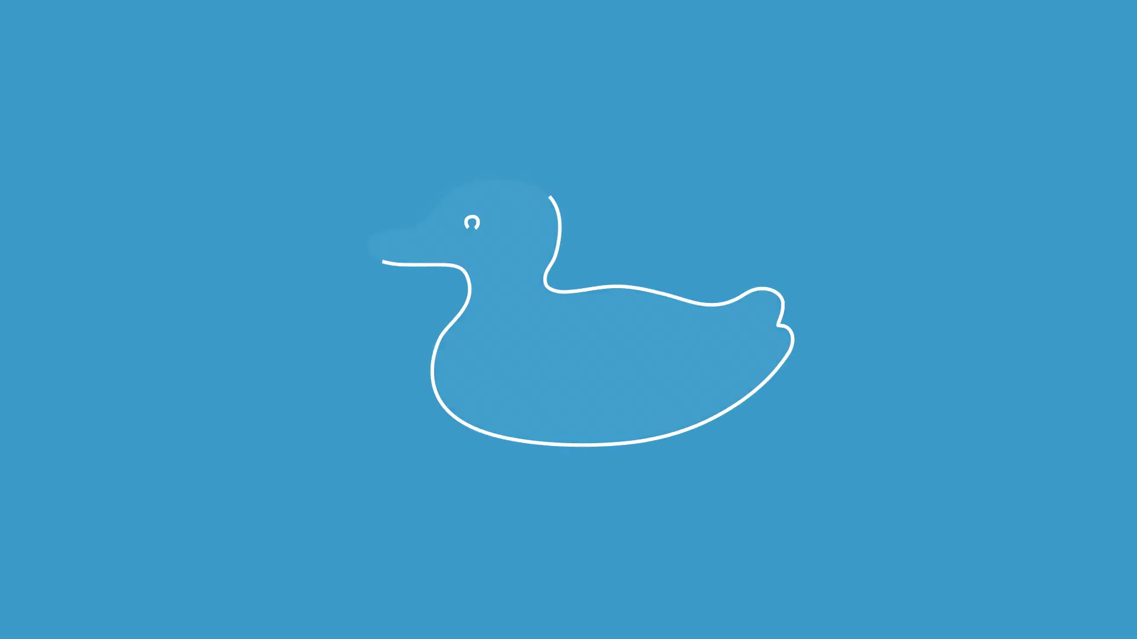
pyautogui.press('Escape')
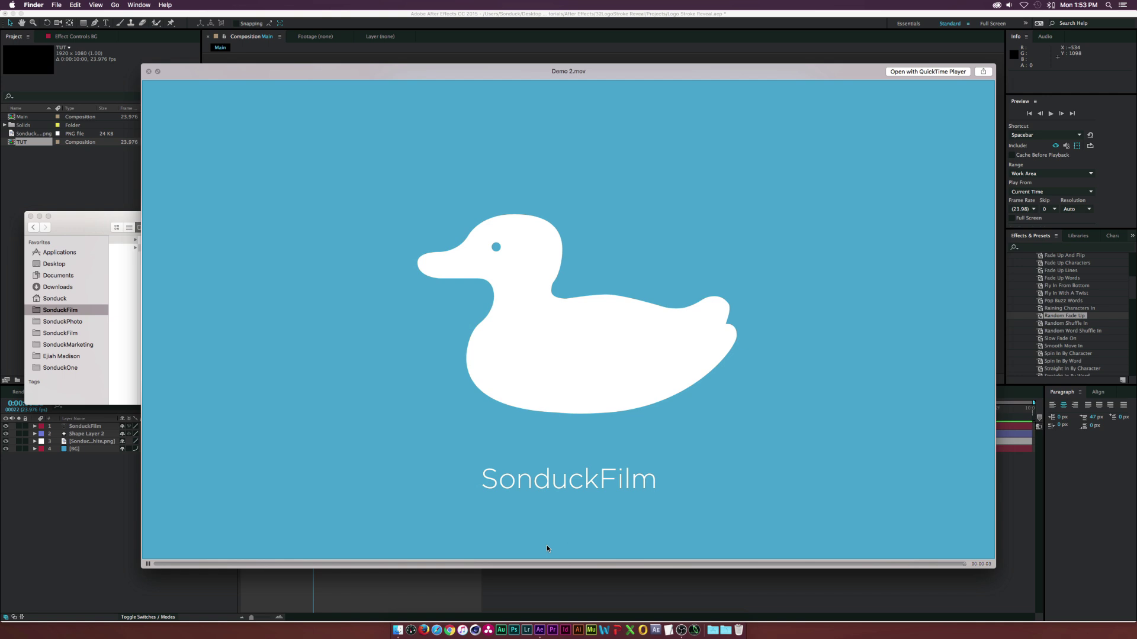
pyautogui.moveTo(518, 567)
pyautogui.mouseDown()
pyautogui.moveTo(468, 552)
pyautogui.moveTo(276, 547)
pyautogui.moveTo(716, 567)
pyautogui.moveTo(433, 557)
pyautogui.moveTo(548, 549)
pyautogui.moveTo(472, 541)
pyautogui.moveTo(543, 543)
pyautogui.moveTo(285, 537)
pyautogui.mouseUp()
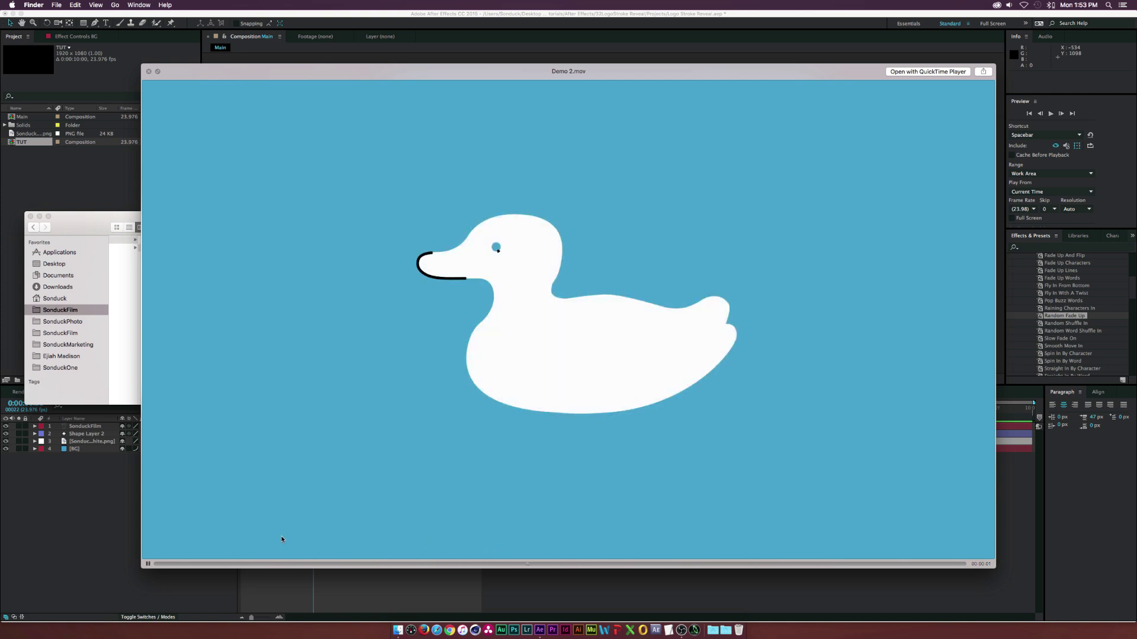
pyautogui.press('space')
pyautogui.click(280, 534)
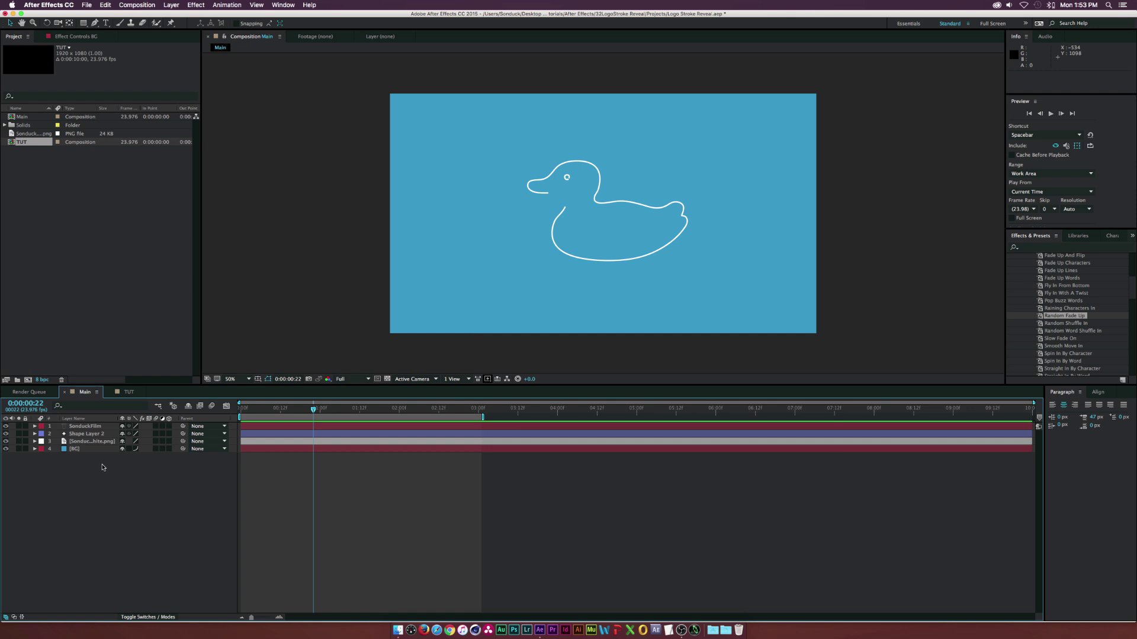
# Add Sonduck-Logo-White.png above the background in the TUT composition and scale it to 71%.
pyautogui.click(129, 392)
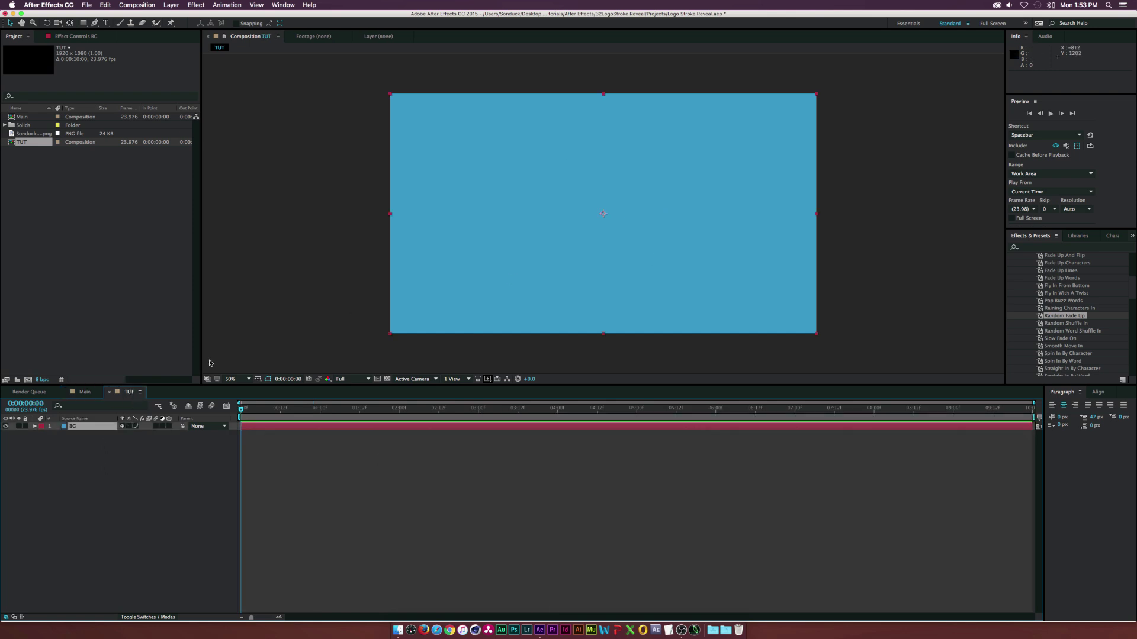
pyautogui.moveTo(33, 142); pyautogui.dragTo(83, 424)
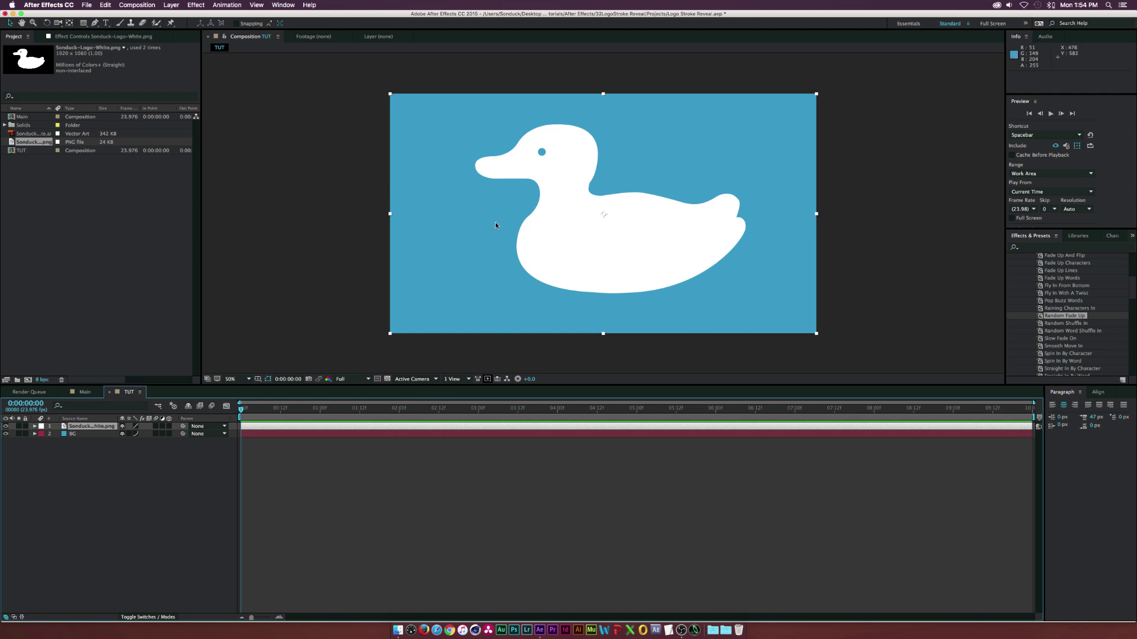
pyautogui.press('s')
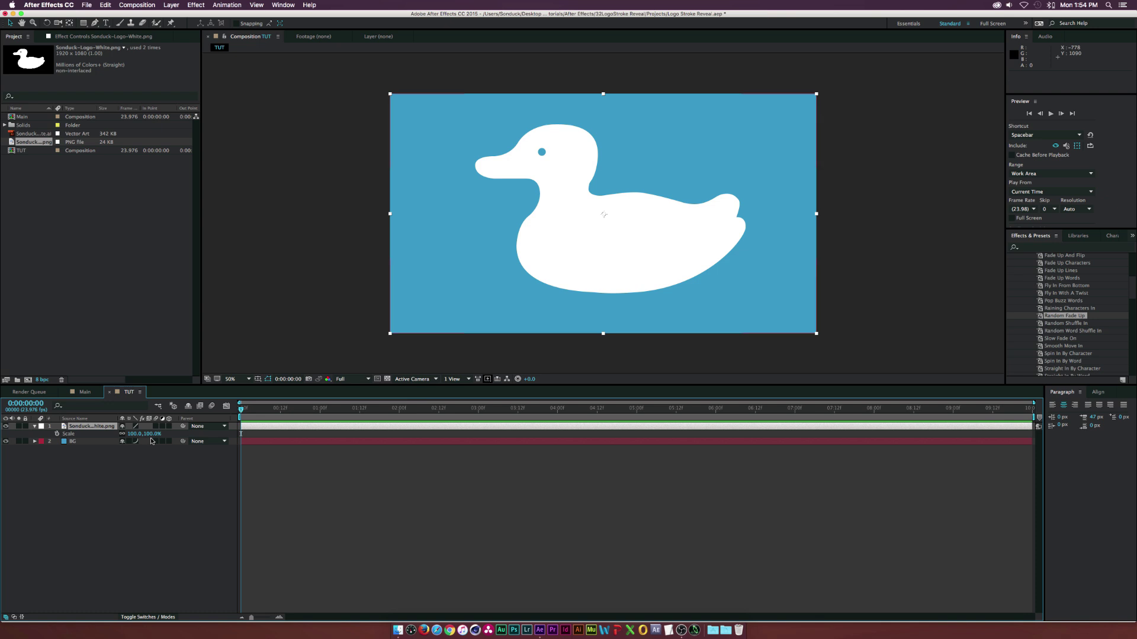
pyautogui.moveTo(132, 434); pyautogui.dragTo(116, 435)
# Place the Illustrator logo at the top of the composition, hide the PNG logo, and create shapes from the vector layer.
pyautogui.click(31, 136)
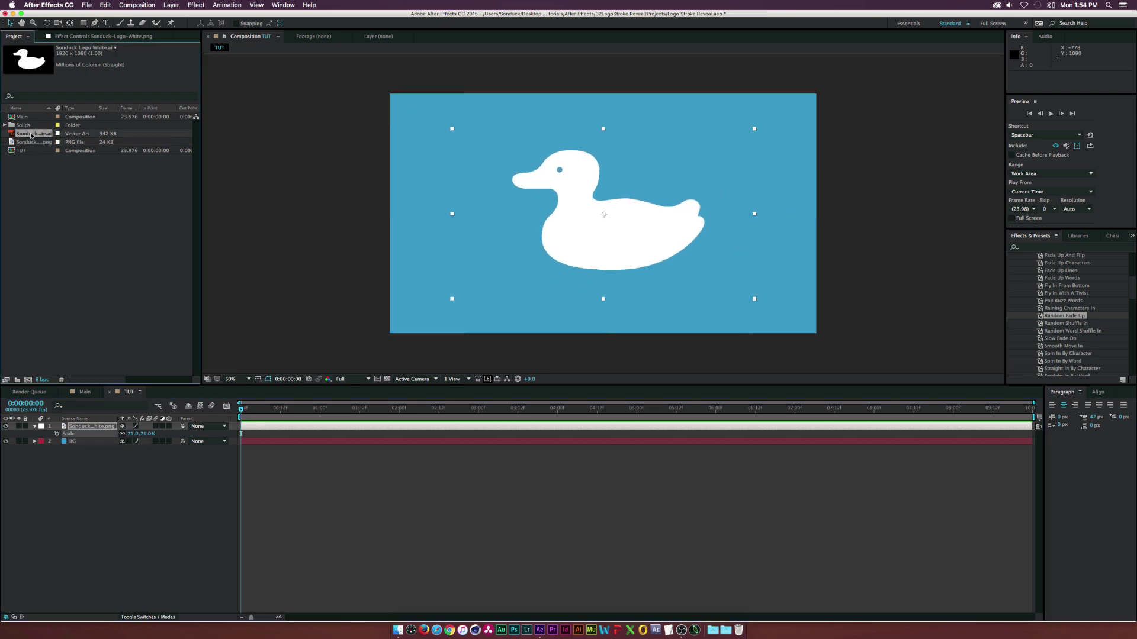
pyautogui.moveTo(39, 135); pyautogui.dragTo(23, 427)
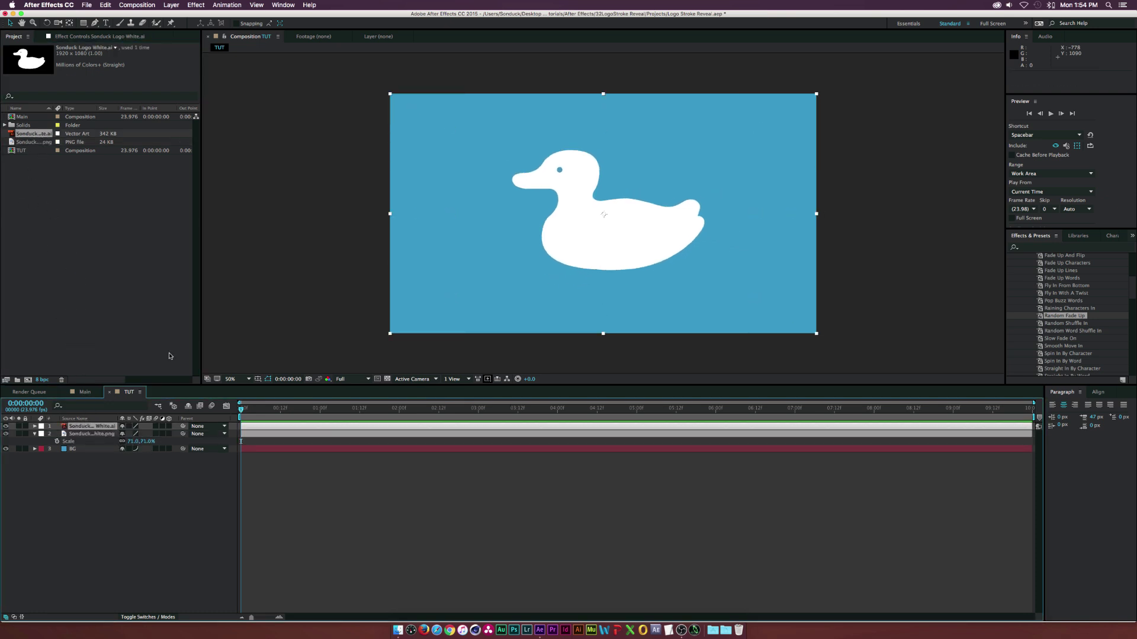
pyautogui.click(5, 434)
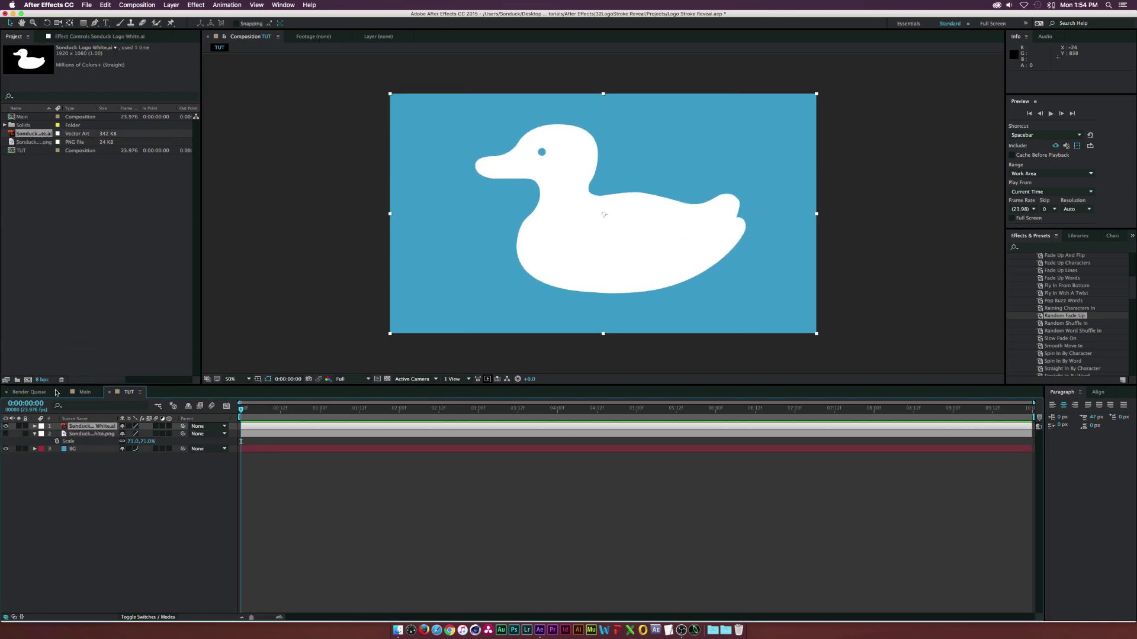
pyautogui.rightClick(85, 431)
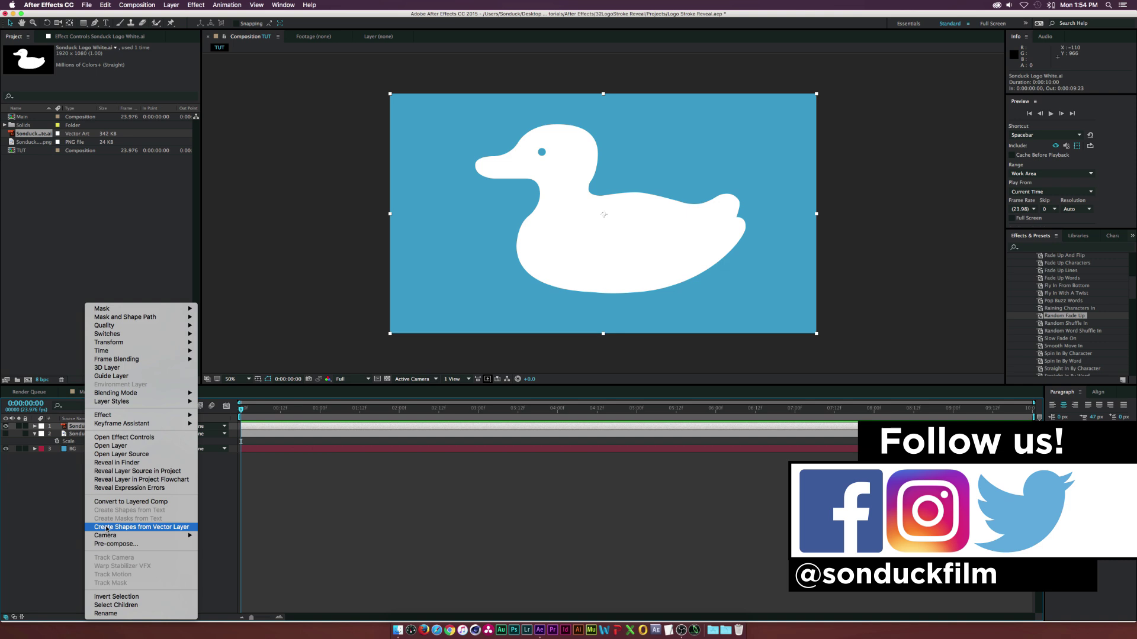
pyautogui.click(142, 526)
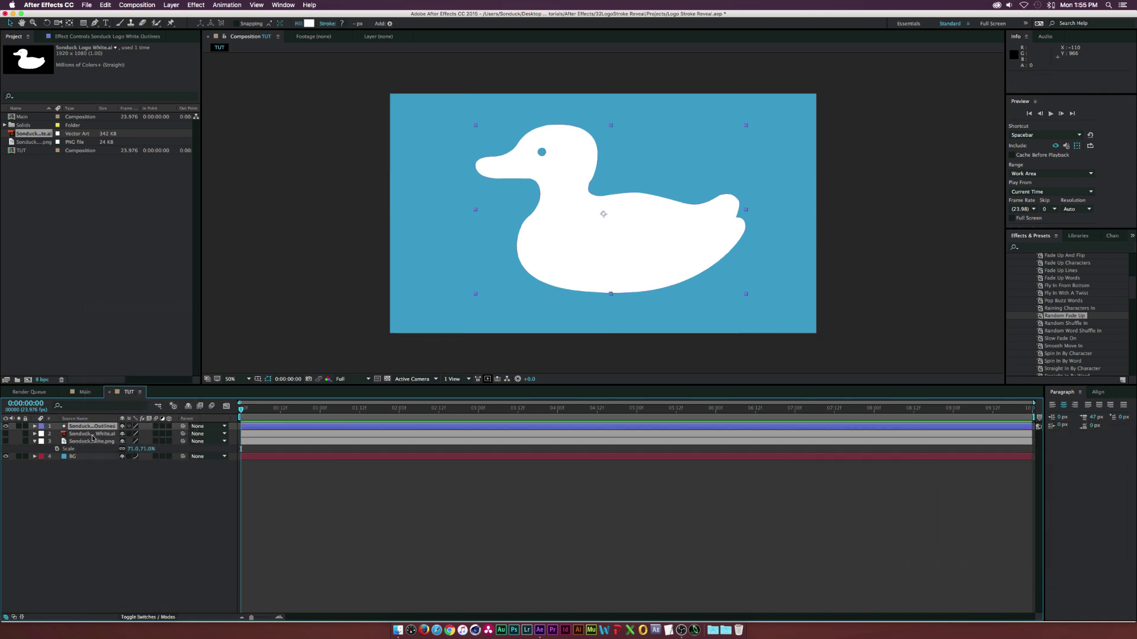
# Delete the Illustrator logo layer with its outlines layer and show the PNG logo layer again.
pyautogui.keyDown('shift'); pyautogui.click(92, 434); pyautogui.keyUp('shift')
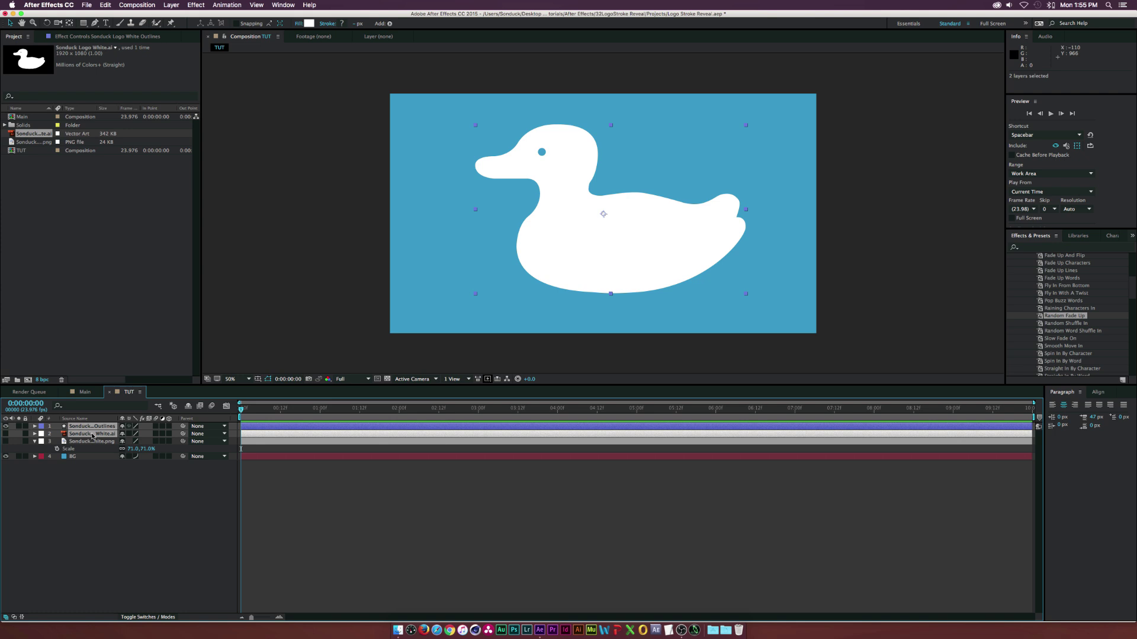
pyautogui.press('Delete')
pyautogui.click(6, 426)
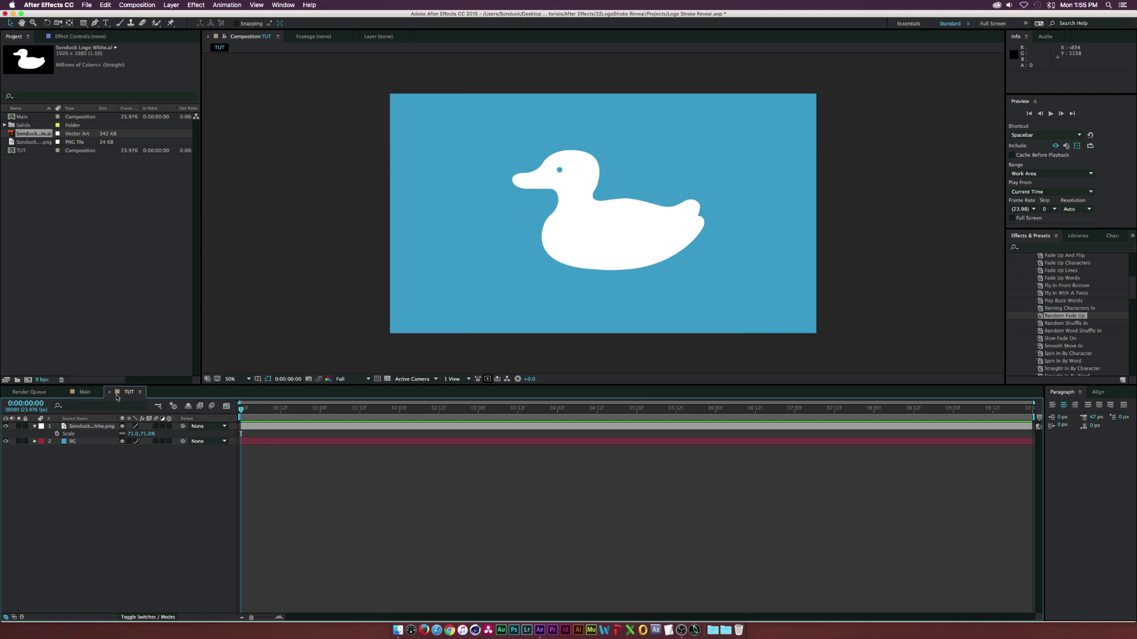
# Start an Auto-trace of the PNG logo layer using the Alpha channel.
pyautogui.click(88, 427)
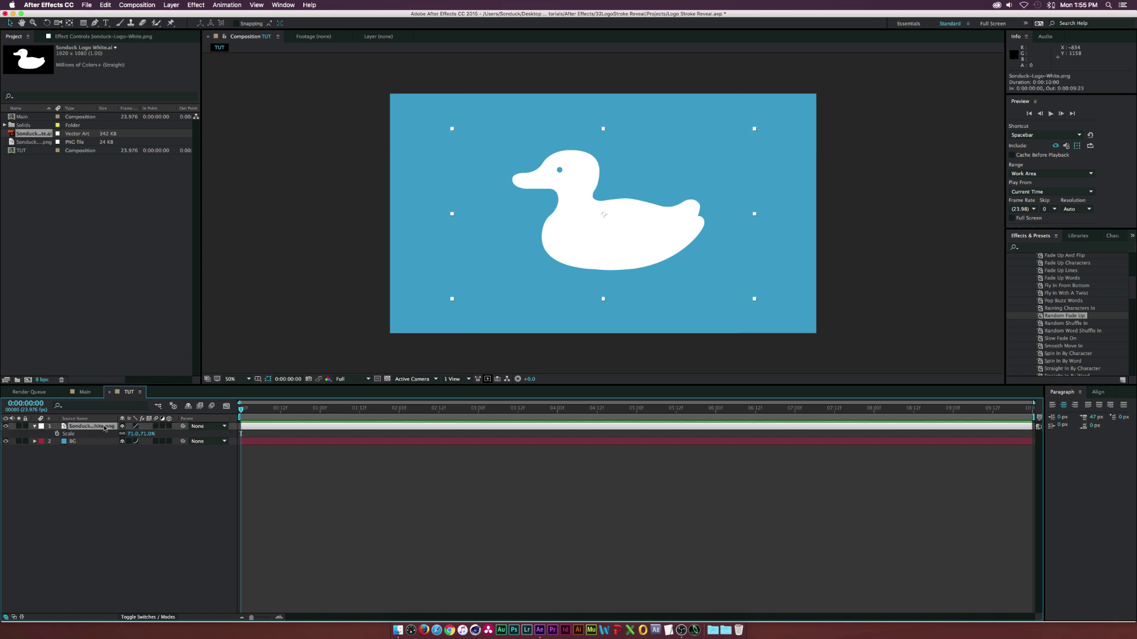
pyautogui.click(172, 6)
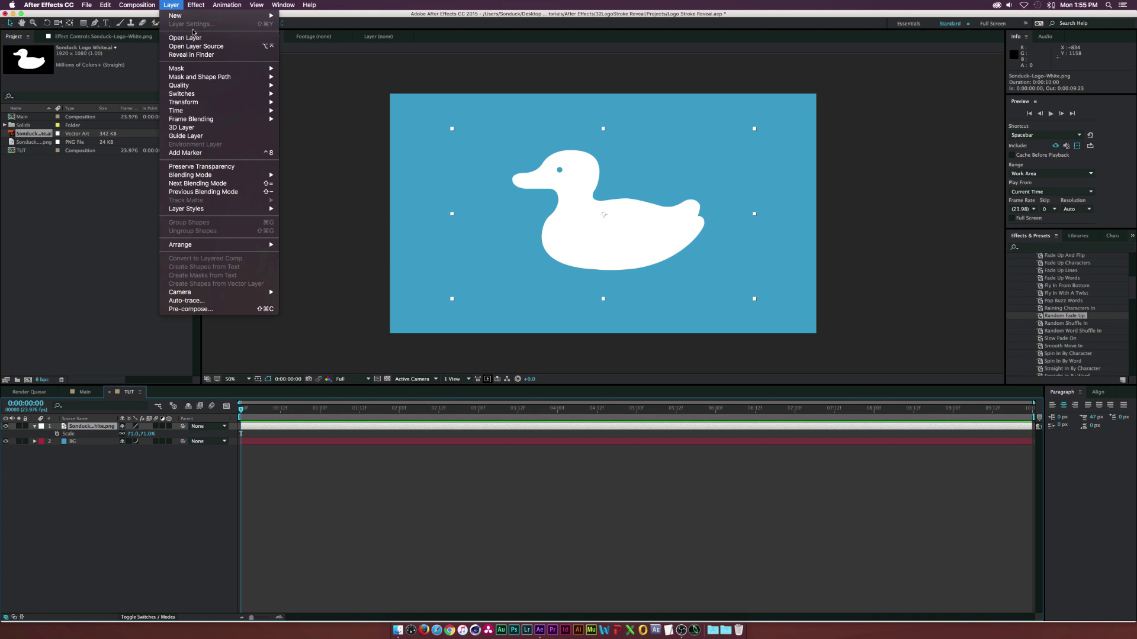
pyautogui.click(188, 301)
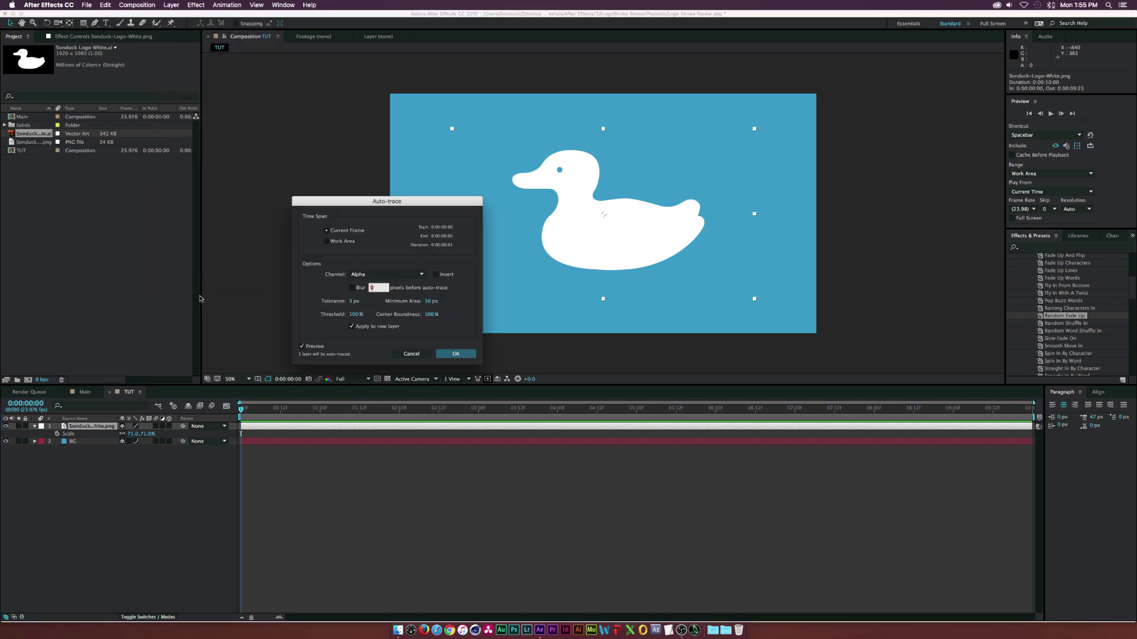
pyautogui.click(370, 276)
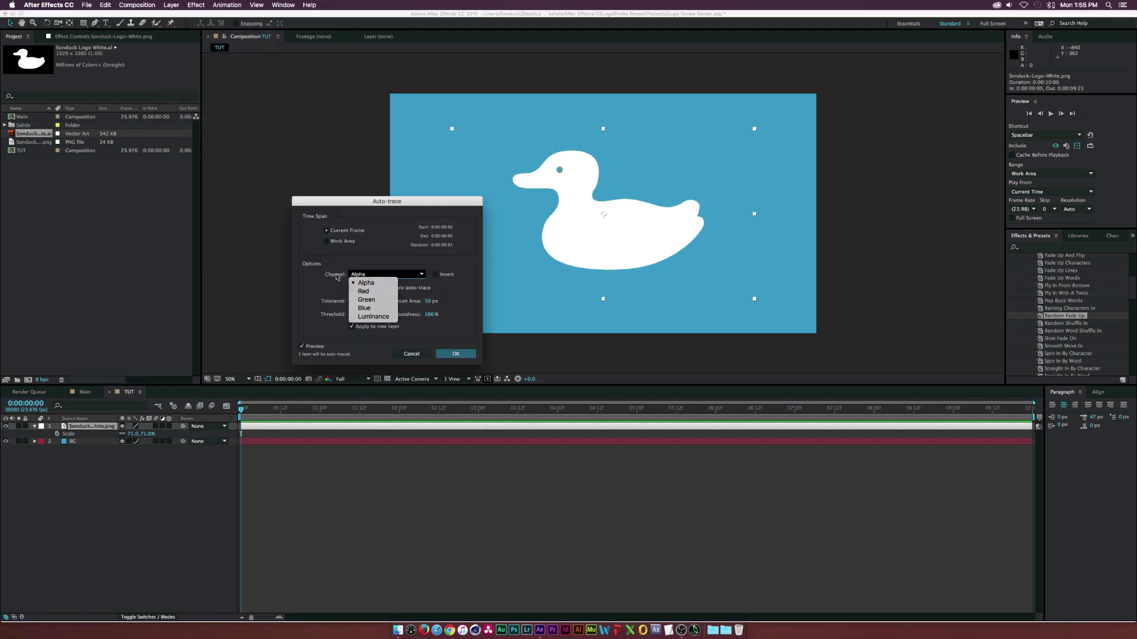
pyautogui.click(376, 285)
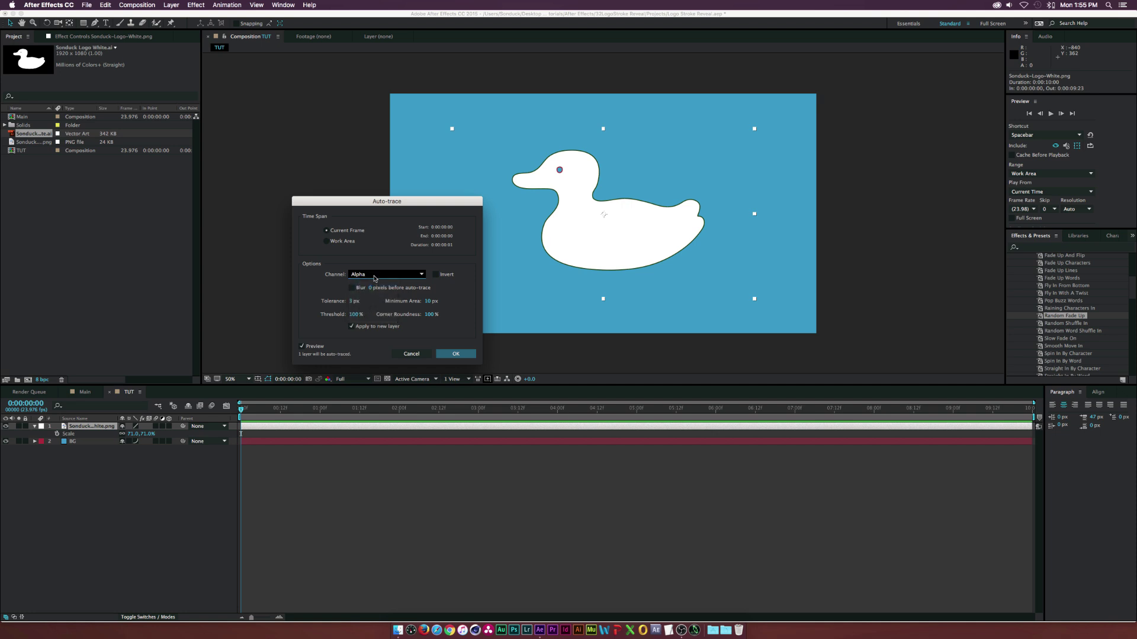
# Set the trace tolerance to 1 px, apply the trace to a new layer, and hide the PNG logo layer.
pyautogui.click(350, 304)
pyautogui.write('1')
pyautogui.press('Return')
pyautogui.click(350, 302)
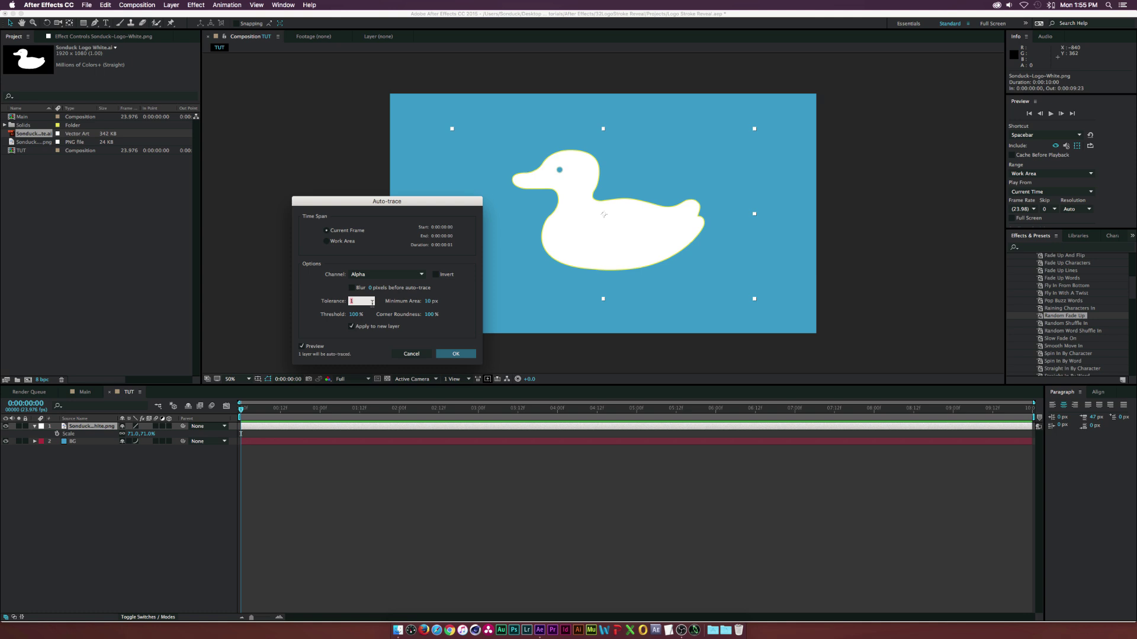
pyautogui.press('Return')
pyautogui.click(456, 354)
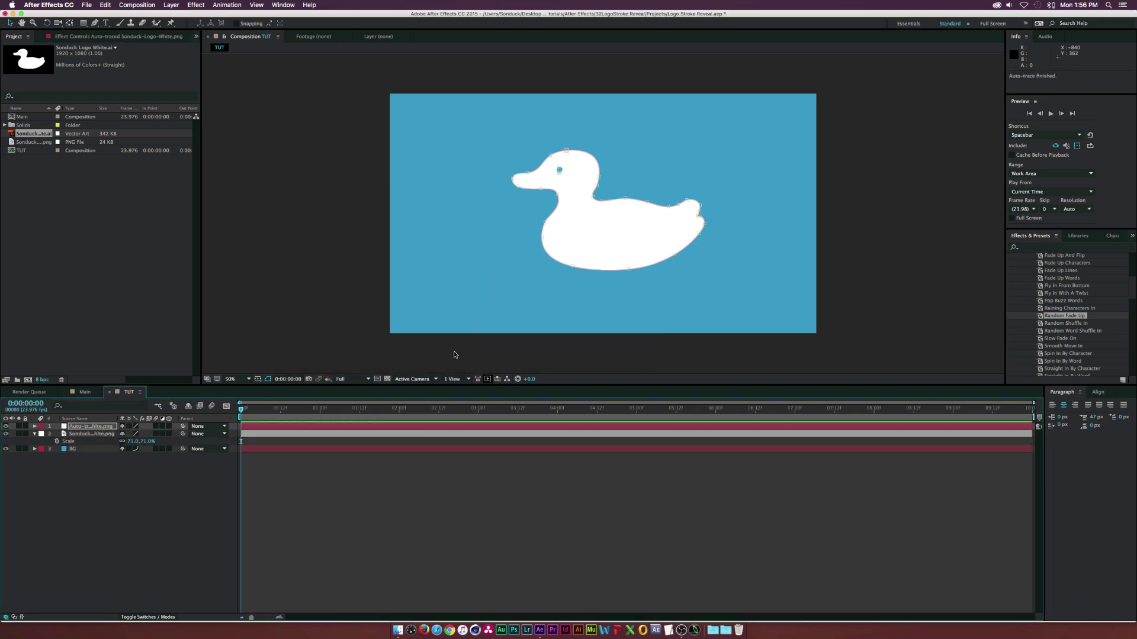
pyautogui.click(5, 434)
pyautogui.click(76, 427)
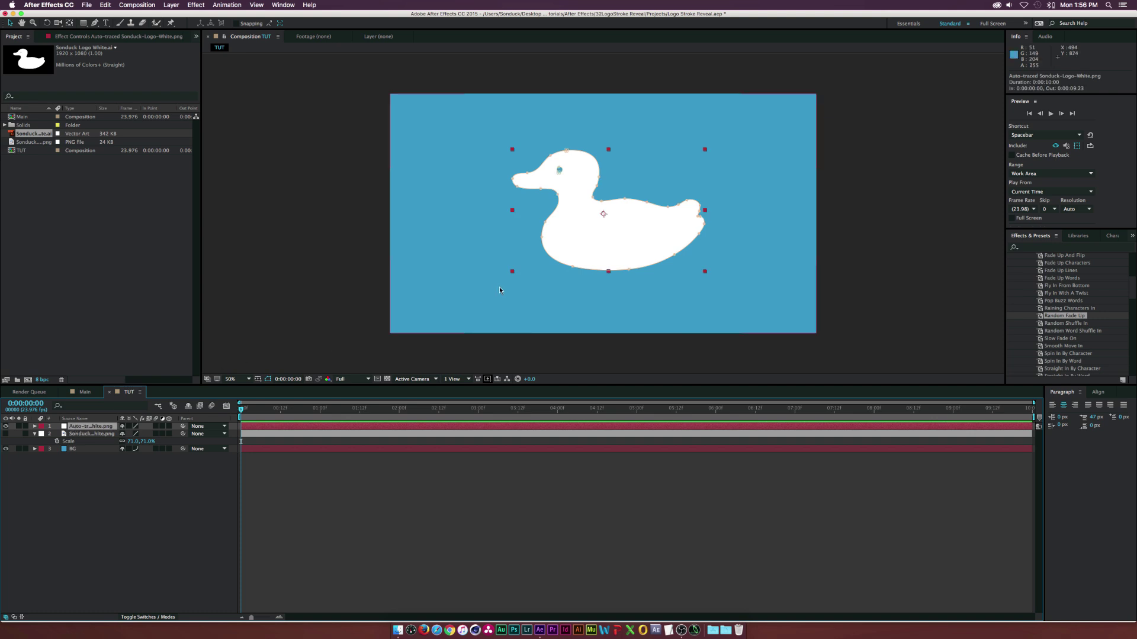
pyautogui.click(196, 5)
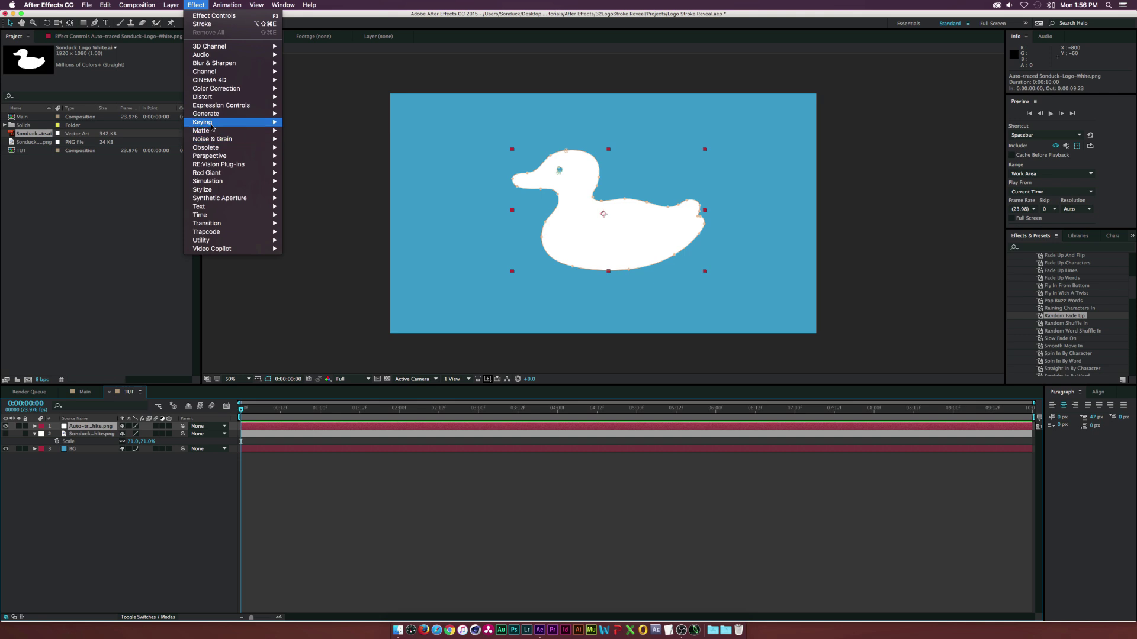
pyautogui.moveTo(249, 114)
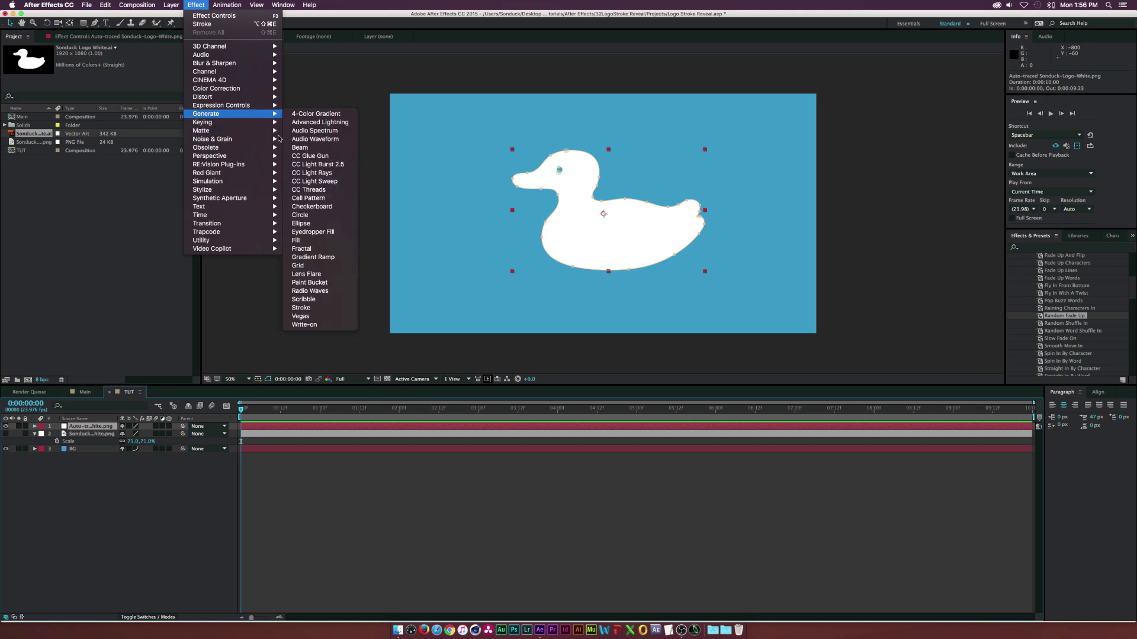
pyautogui.click(106, 510)
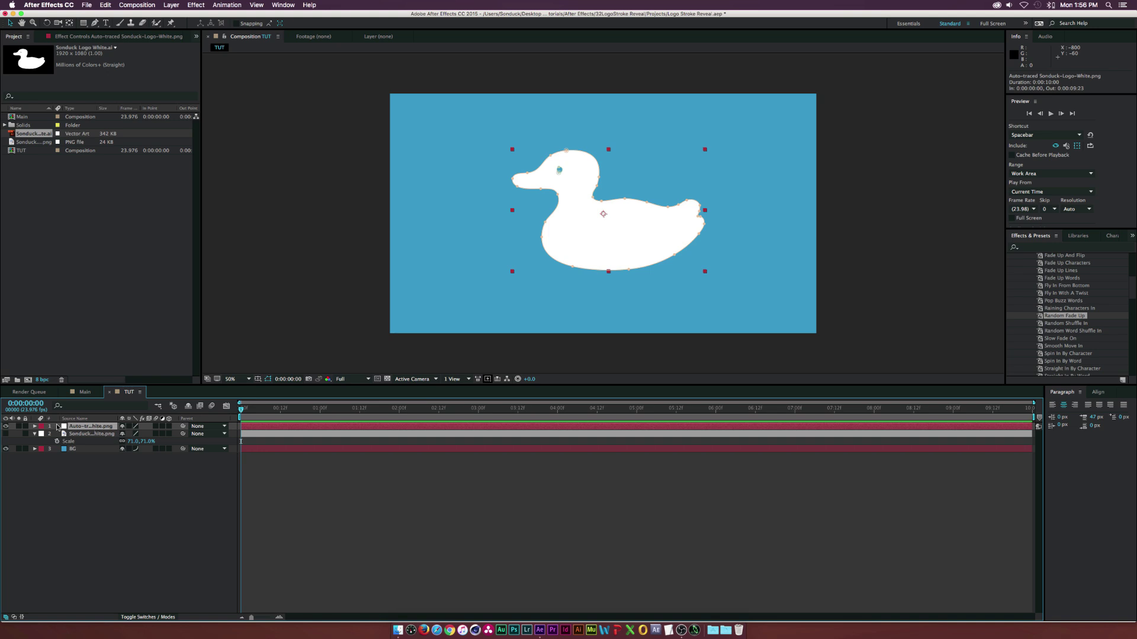
# Turn off keyframing on the auto-traced layer's Mask 1 path and copy that mask path.
pyautogui.click(35, 426)
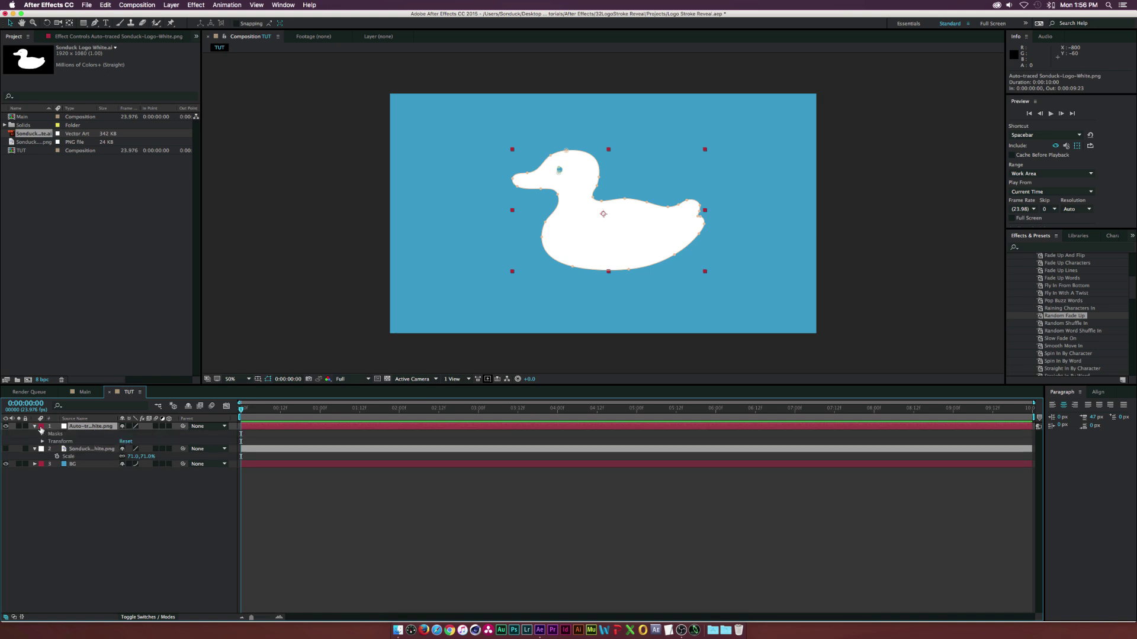
pyautogui.click(45, 437)
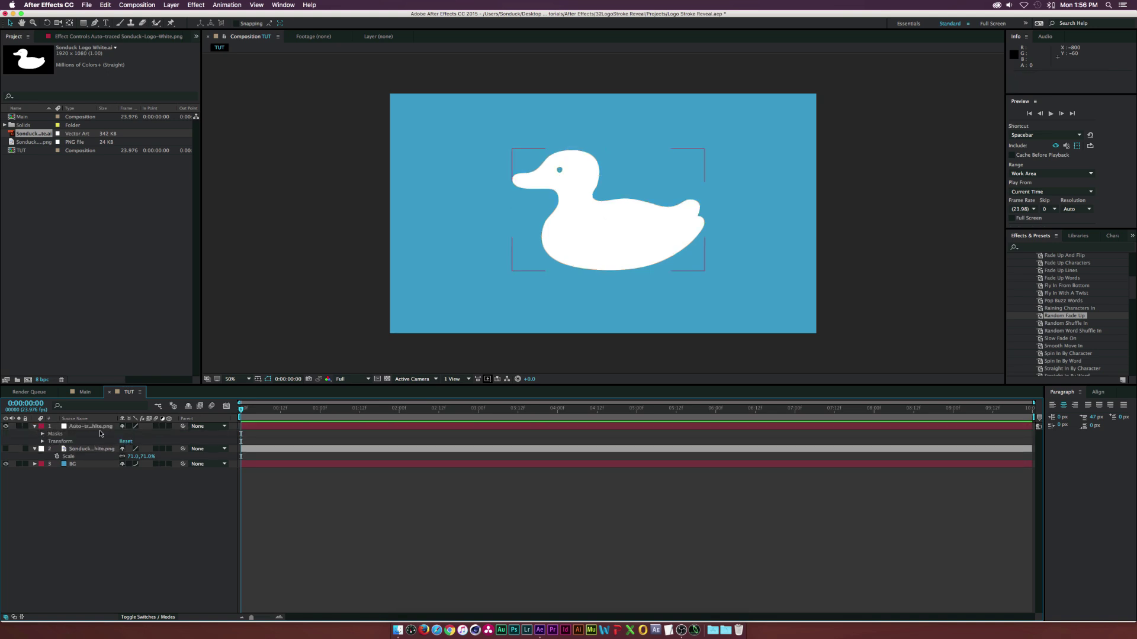
pyautogui.click(43, 435)
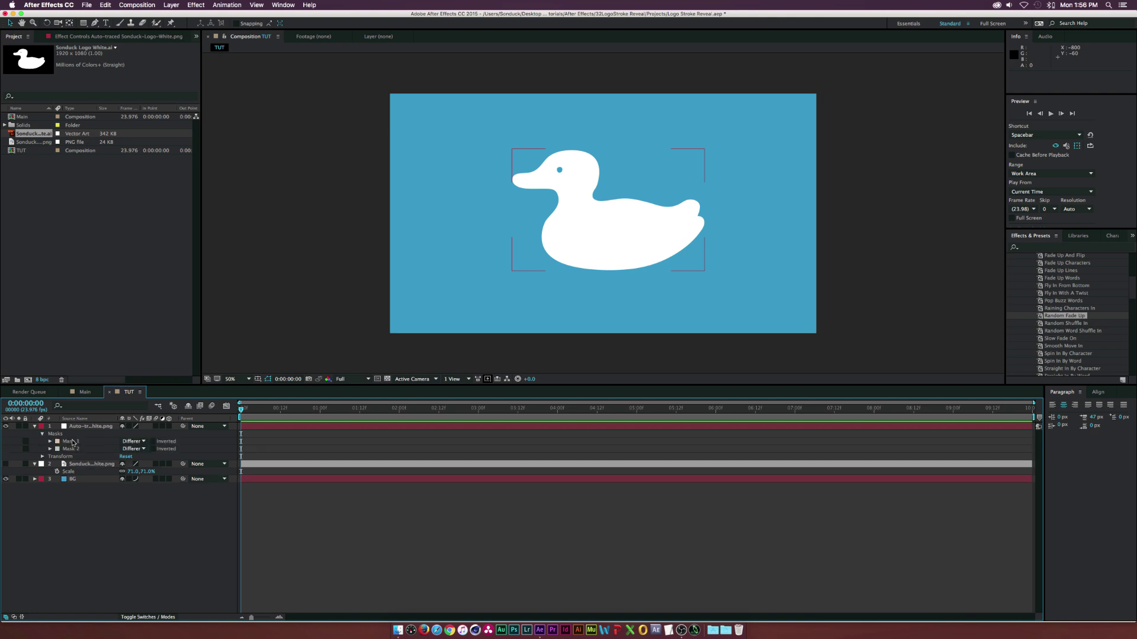
pyautogui.click(50, 442)
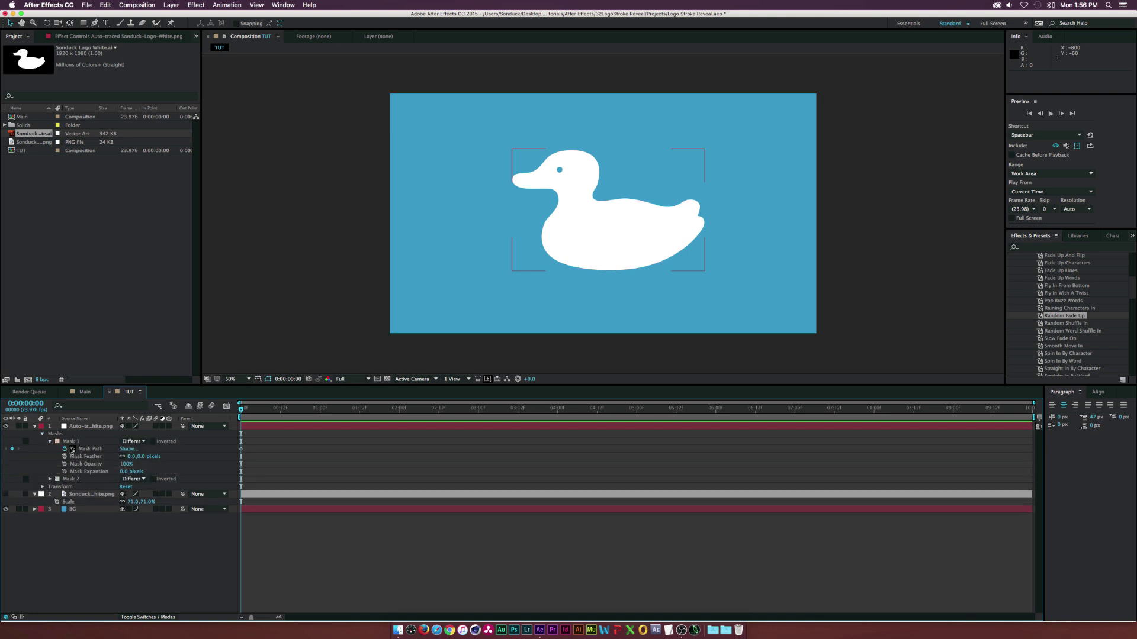
pyautogui.click(92, 450)
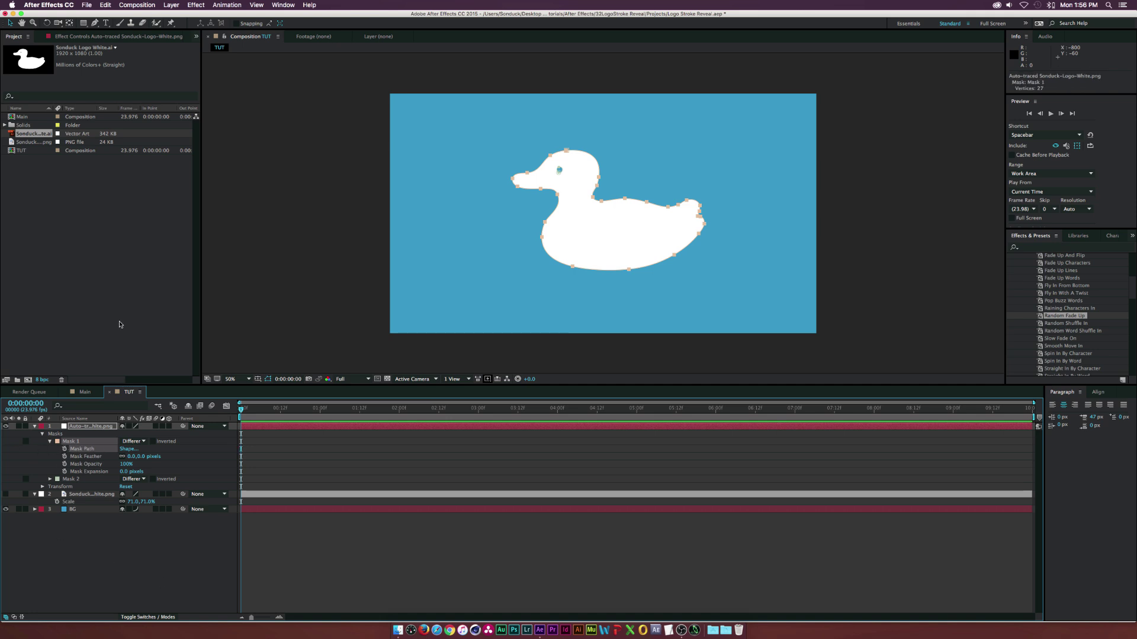
# Create a new shape layer and add an empty path to its contents.
pyautogui.click(170, 4)
pyautogui.moveTo(176, 16)
pyautogui.click(305, 61)
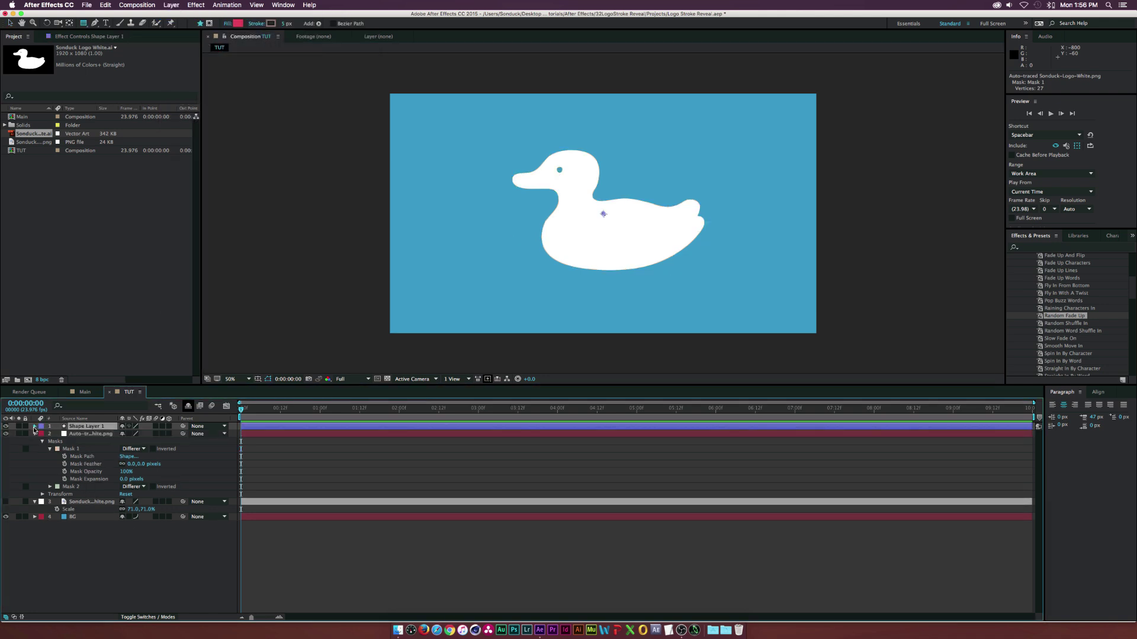
pyautogui.click(35, 427)
pyautogui.click(172, 434)
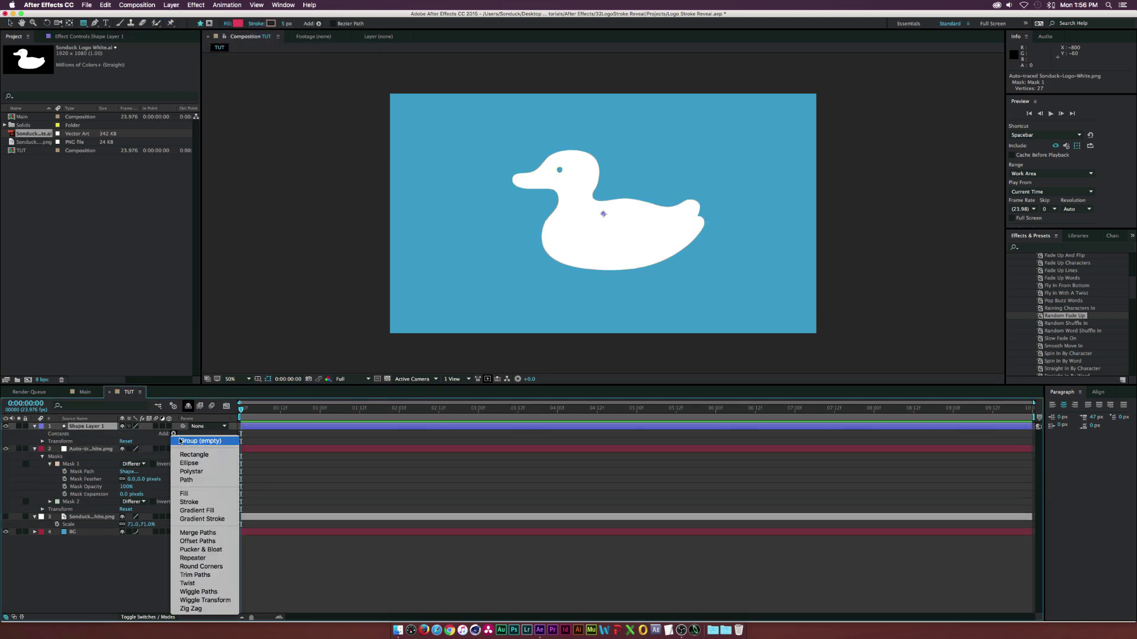
pyautogui.click(187, 481)
# Paste the copied duck mask path into the shape layer's Path 1 and hide the auto-traced layer.
pyautogui.click(50, 441)
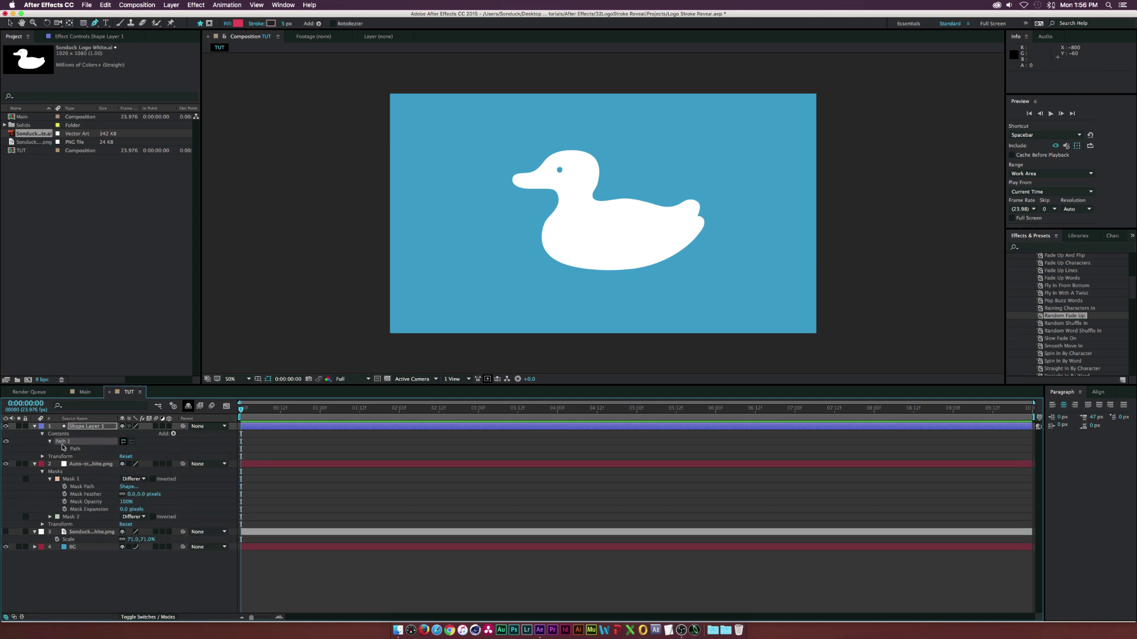
pyautogui.click(79, 451)
pyautogui.press('super+v')
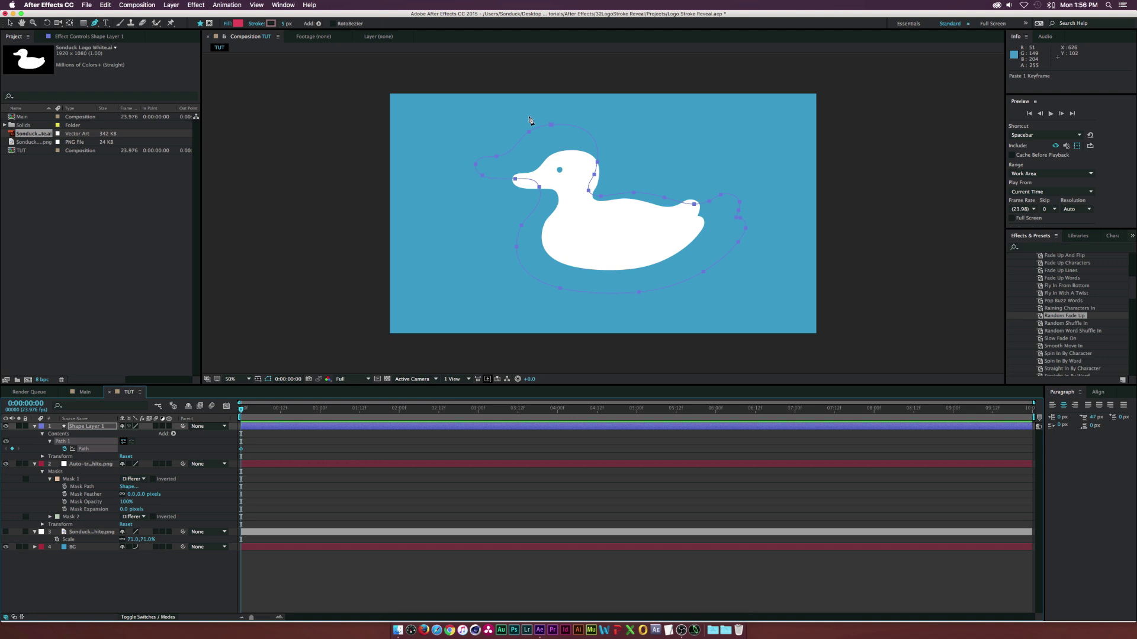
pyautogui.click(5, 464)
pyautogui.click(82, 427)
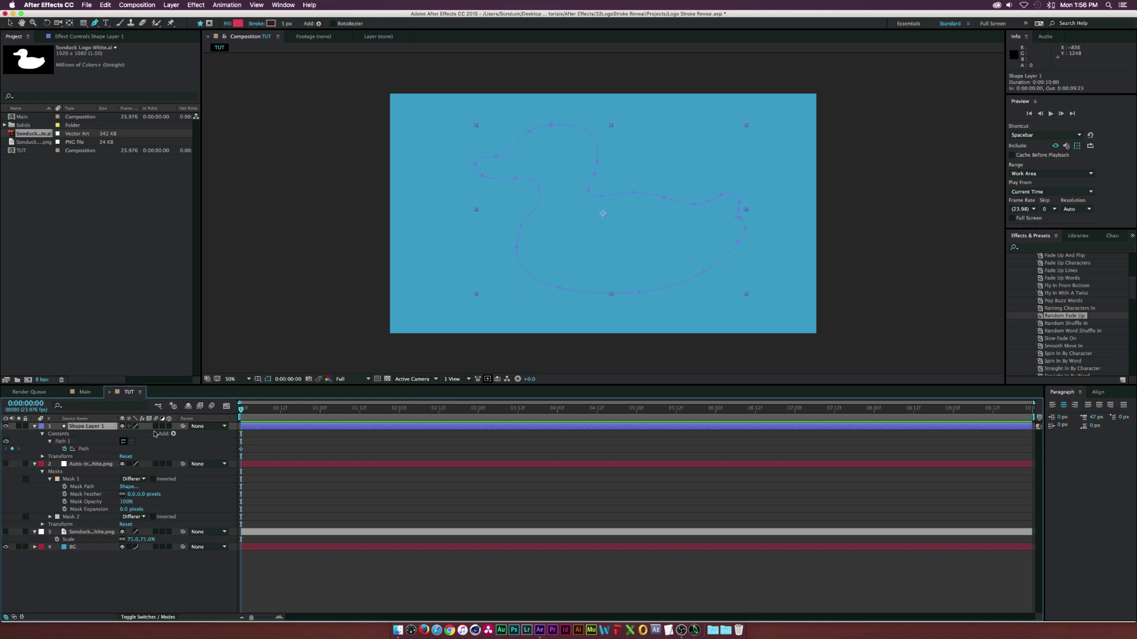
# Add a stroke to the shape layer's contents and set its Stroke Width to 10.
pyautogui.click(174, 435)
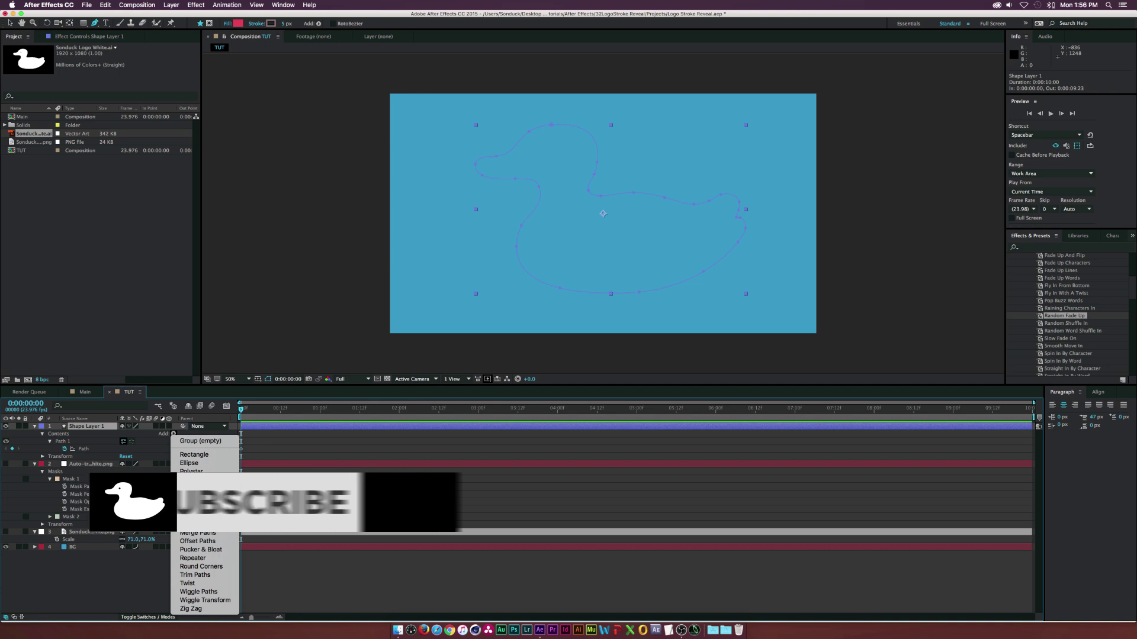
pyautogui.click(189, 494)
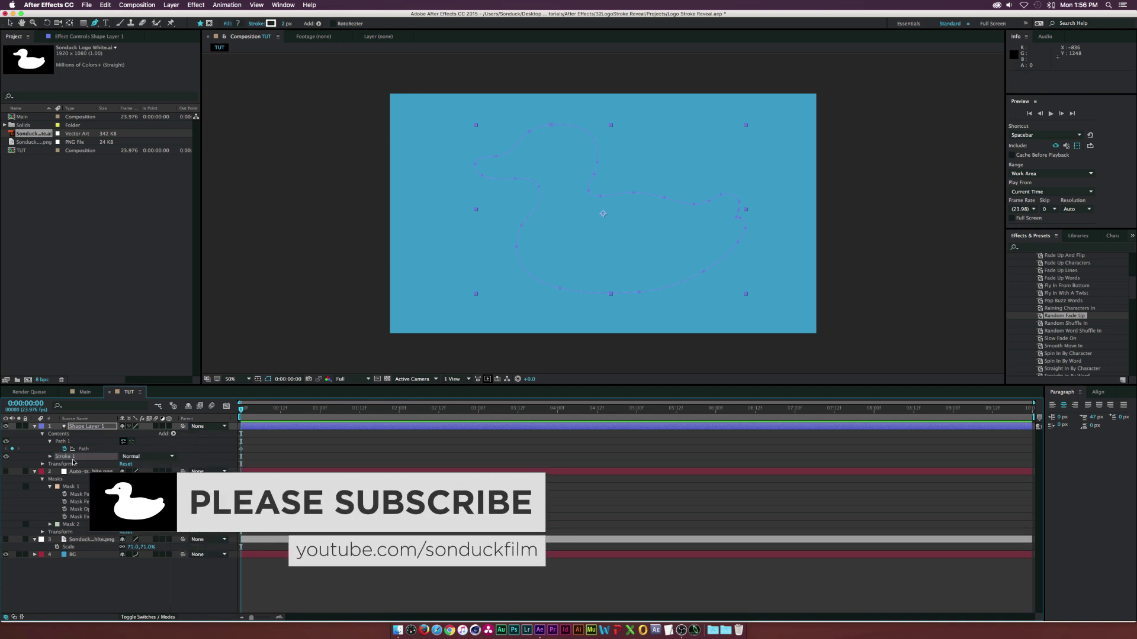
pyautogui.click(49, 457)
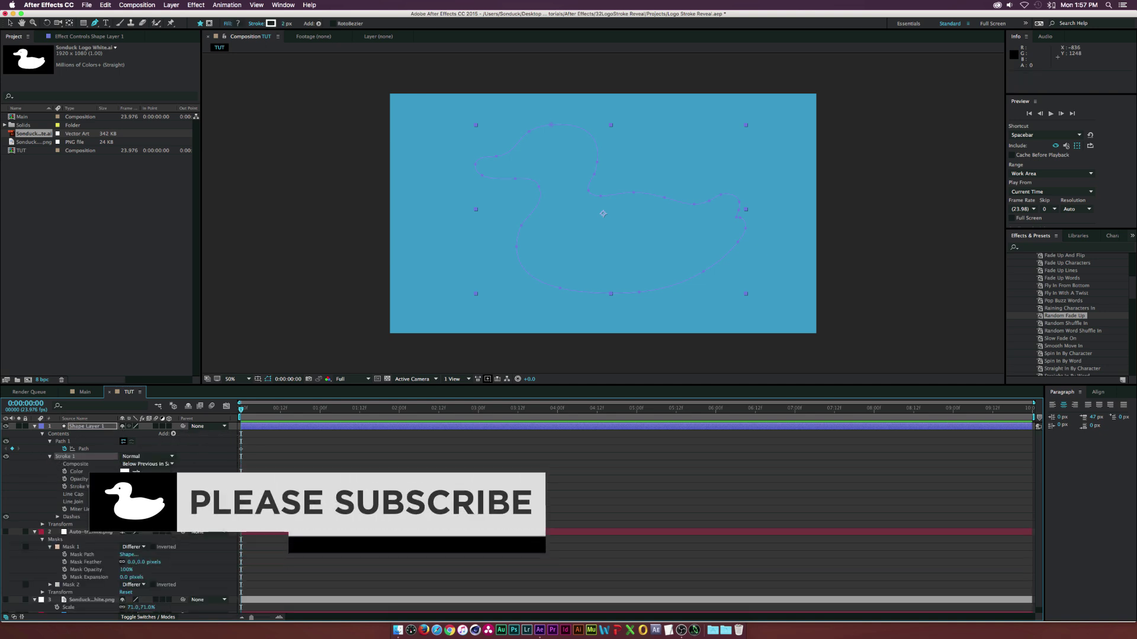
pyautogui.moveTo(124, 487); pyautogui.dragTo(178, 488)
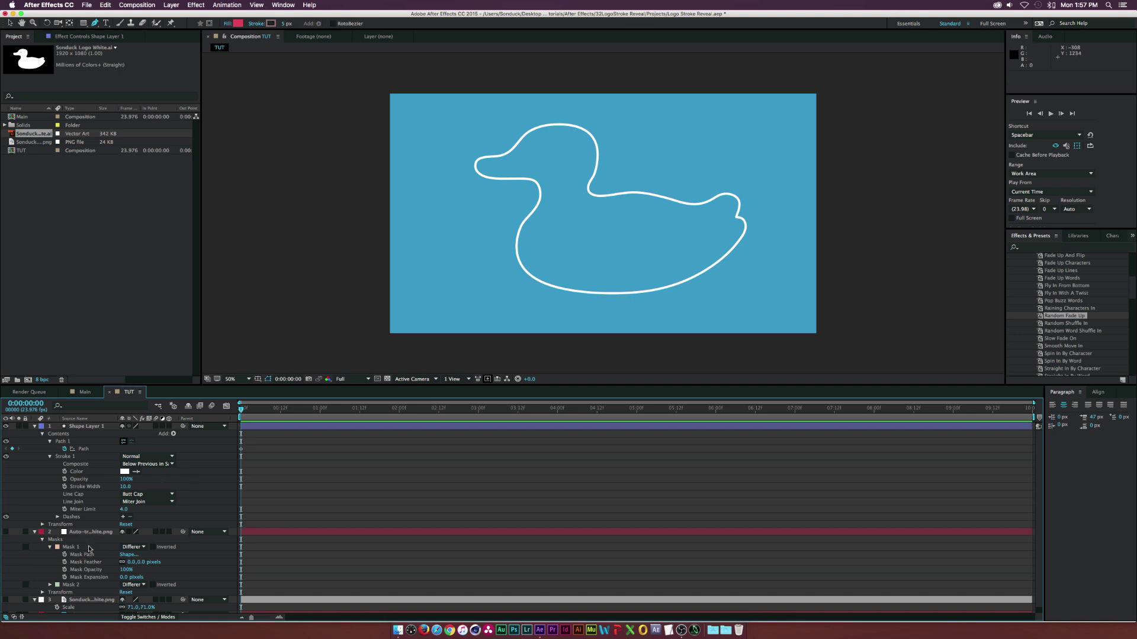
# Copy the auto-traced layer's Mask 2 path and paste it into a second path added to the shape layer.
pyautogui.click(49, 585)
pyautogui.click(89, 587)
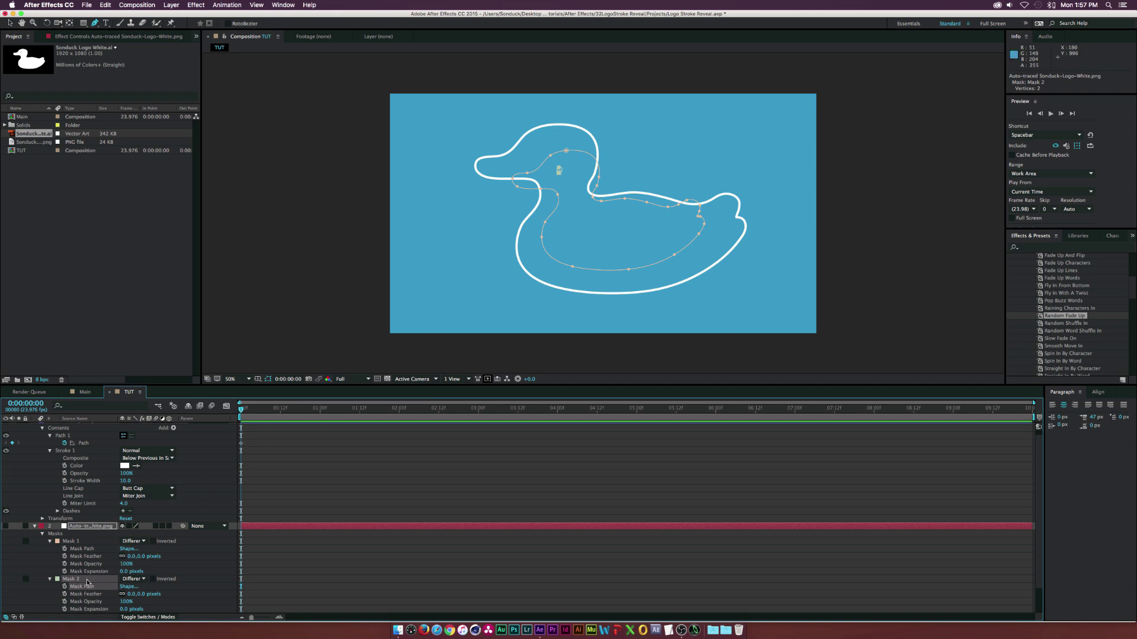
pyautogui.scroll(1, 151, 462)
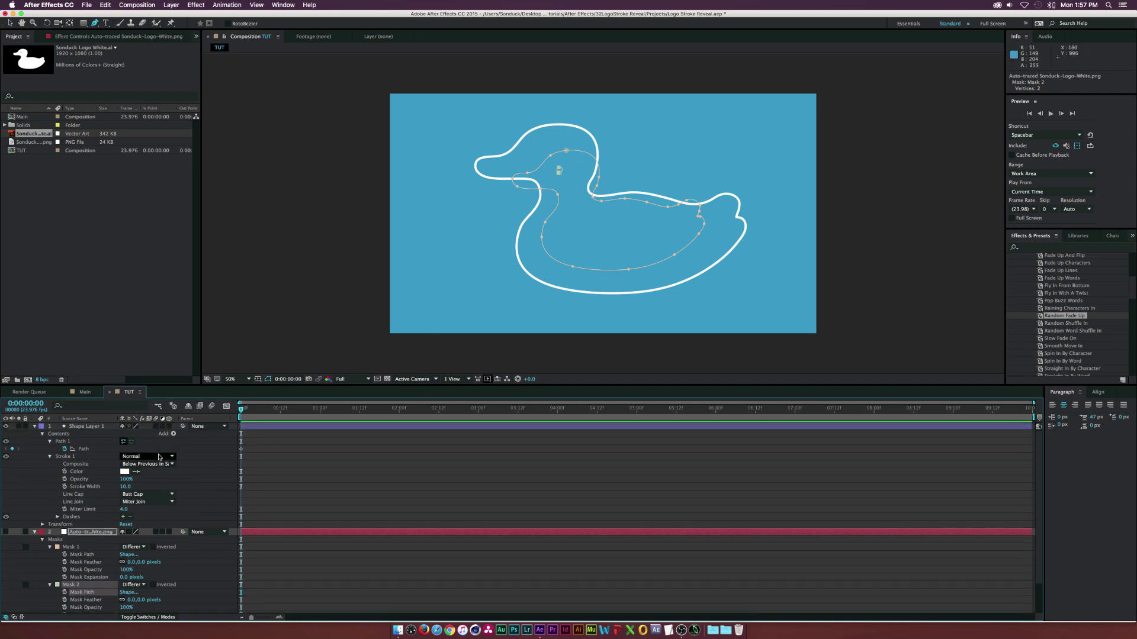
pyautogui.click(174, 434)
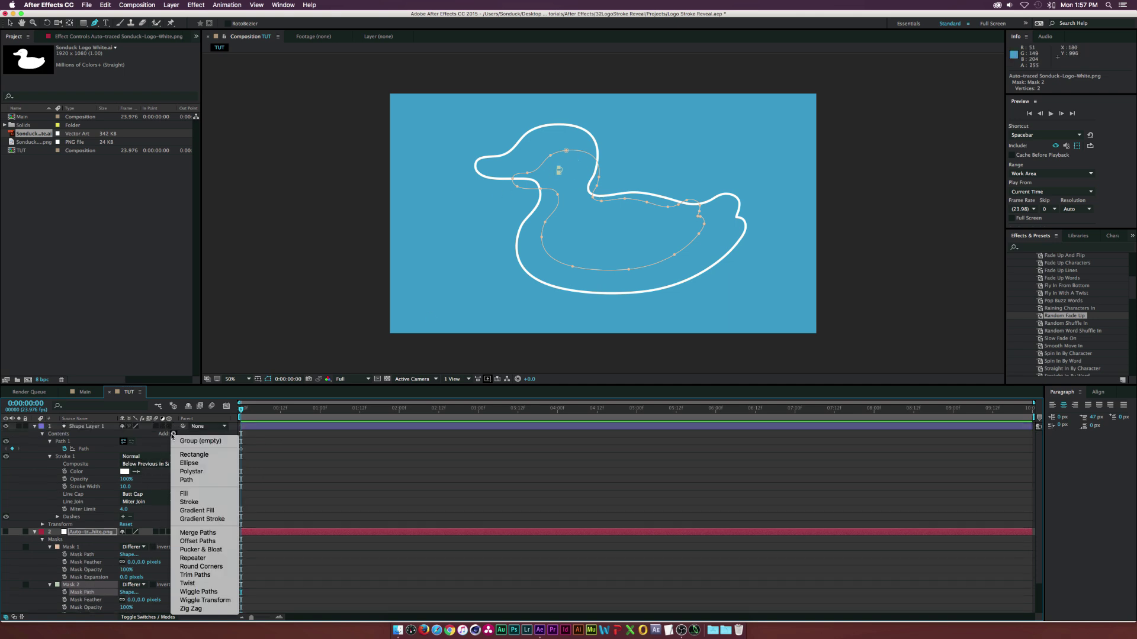
pyautogui.click(187, 480)
pyautogui.click(50, 457)
pyautogui.click(75, 465)
pyautogui.press('cmd+v')
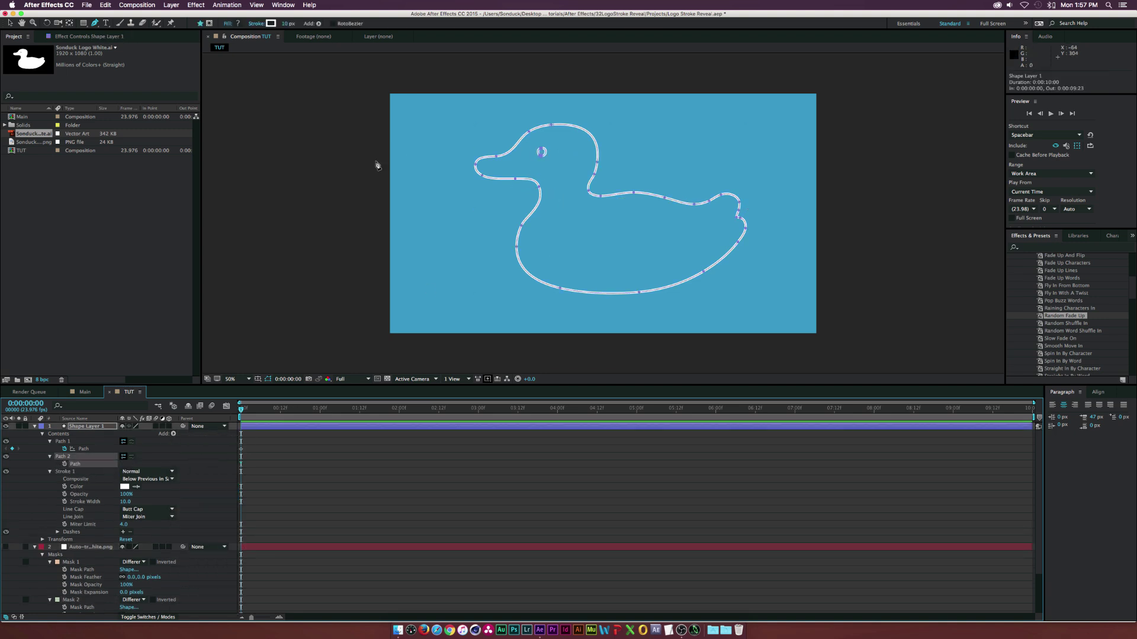
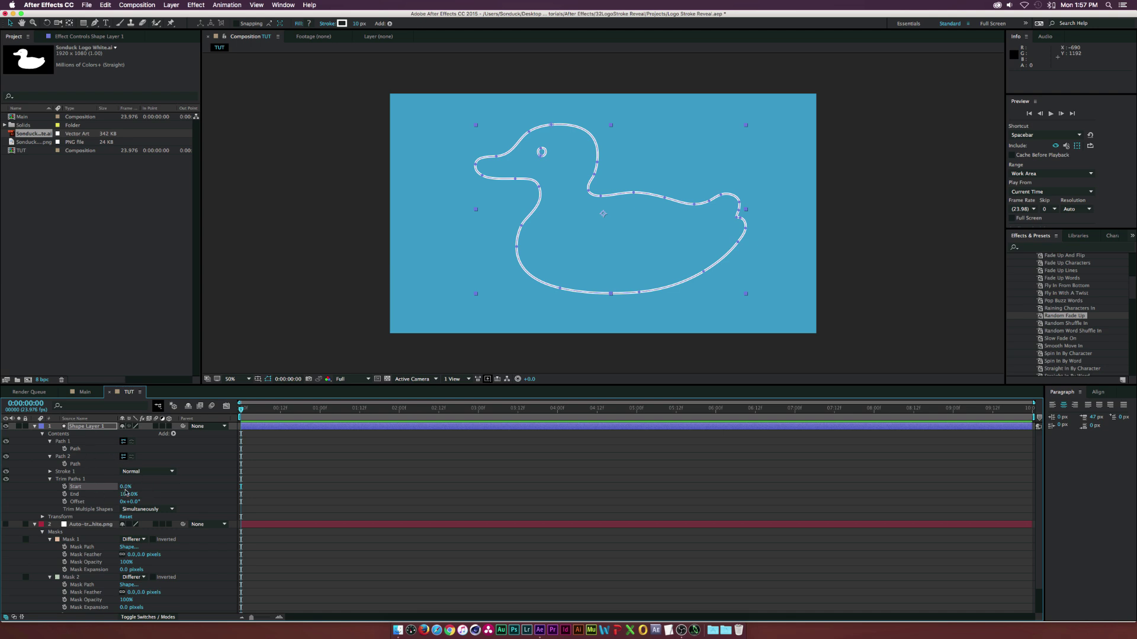
# Set Trim Paths Start to 100% and enable keyframing for Start and Offset at the beginning of the timeline.
pyautogui.moveTo(125, 487); pyautogui.dragTo(202, 489)
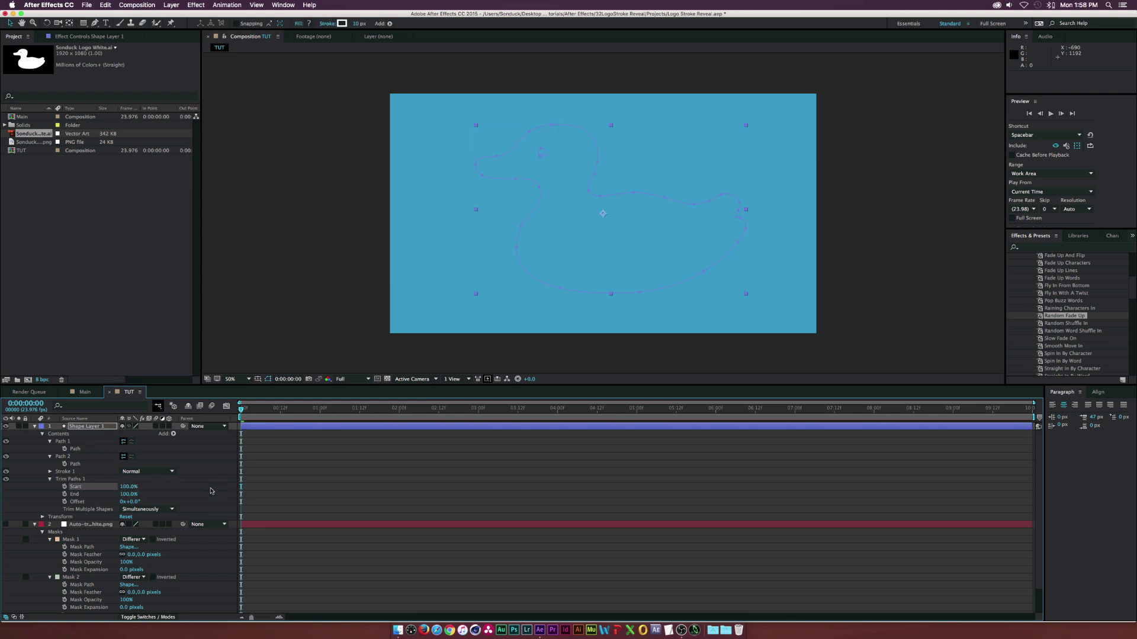
pyautogui.click(211, 491)
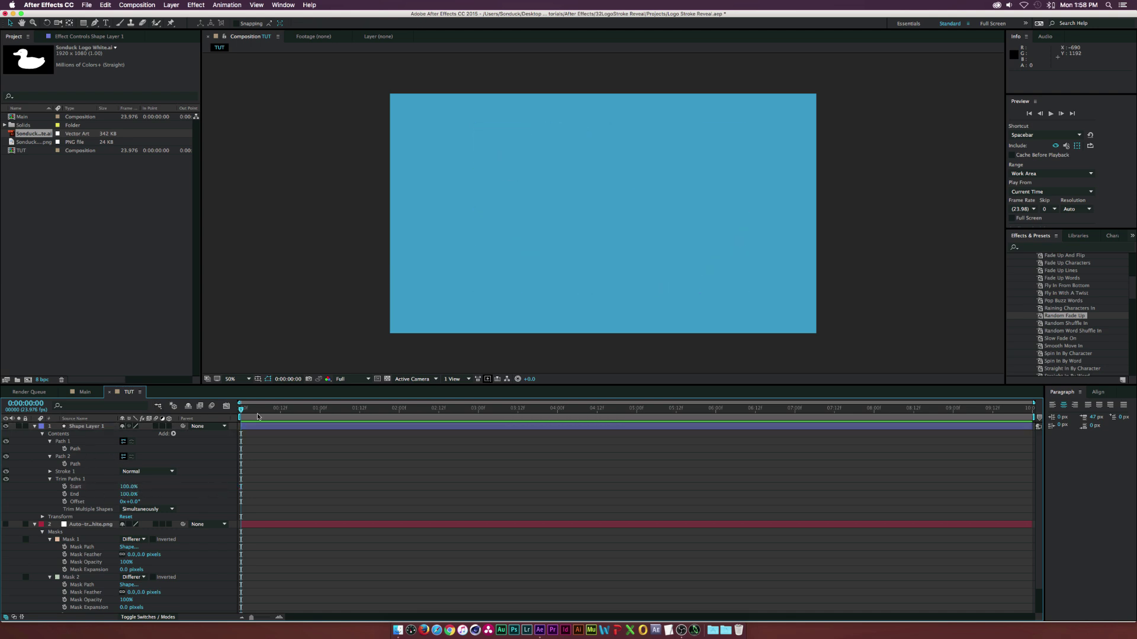
pyautogui.click(64, 487)
pyautogui.click(65, 502)
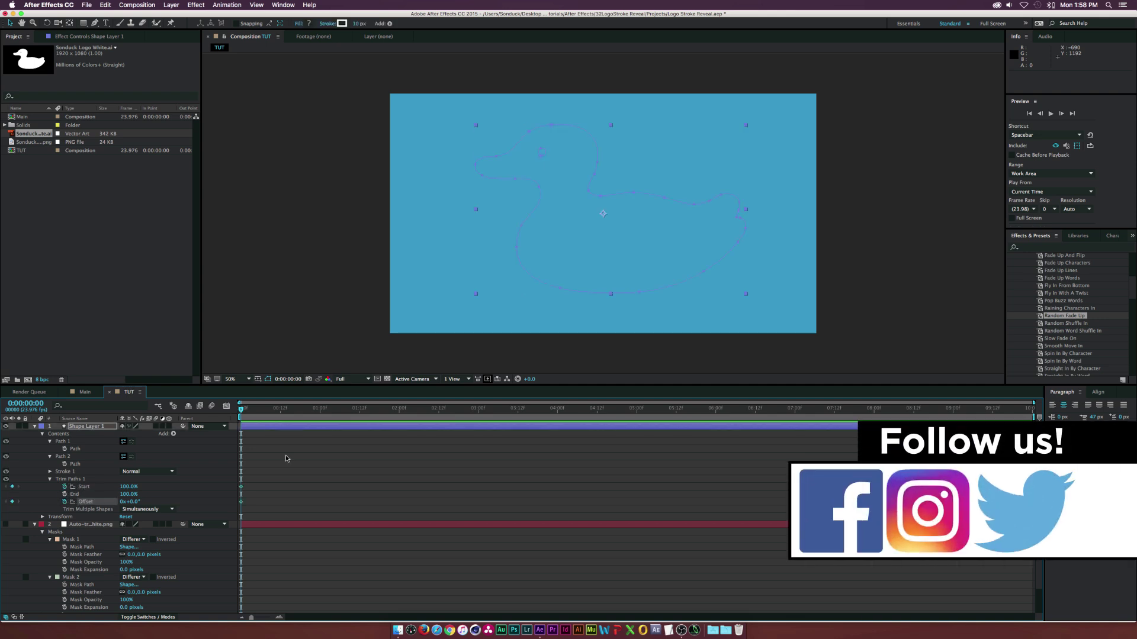
# At 0:00:01:00, keyframe Trim Paths Start at 0% and Offset at 72°.
pyautogui.moveTo(278, 409); pyautogui.dragTo(319, 422)
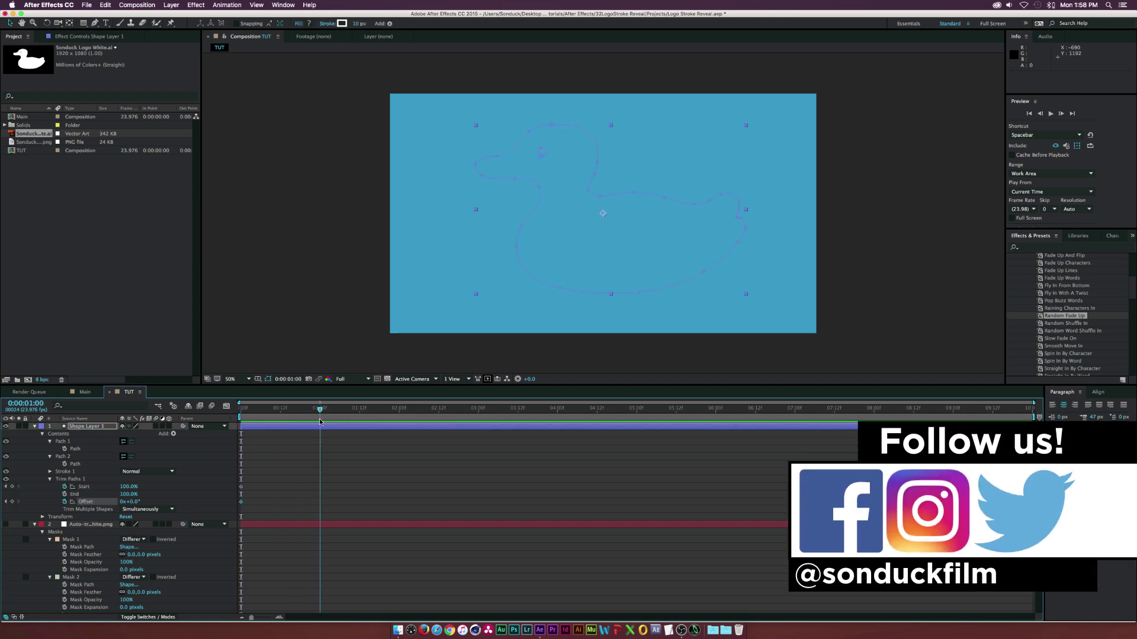
pyautogui.moveTo(129, 487); pyautogui.dragTo(224, 496)
pyautogui.moveTo(301, 414)
pyautogui.mouseDown()
pyautogui.moveTo(273, 412)
pyautogui.moveTo(320, 415)
pyautogui.mouseUp()
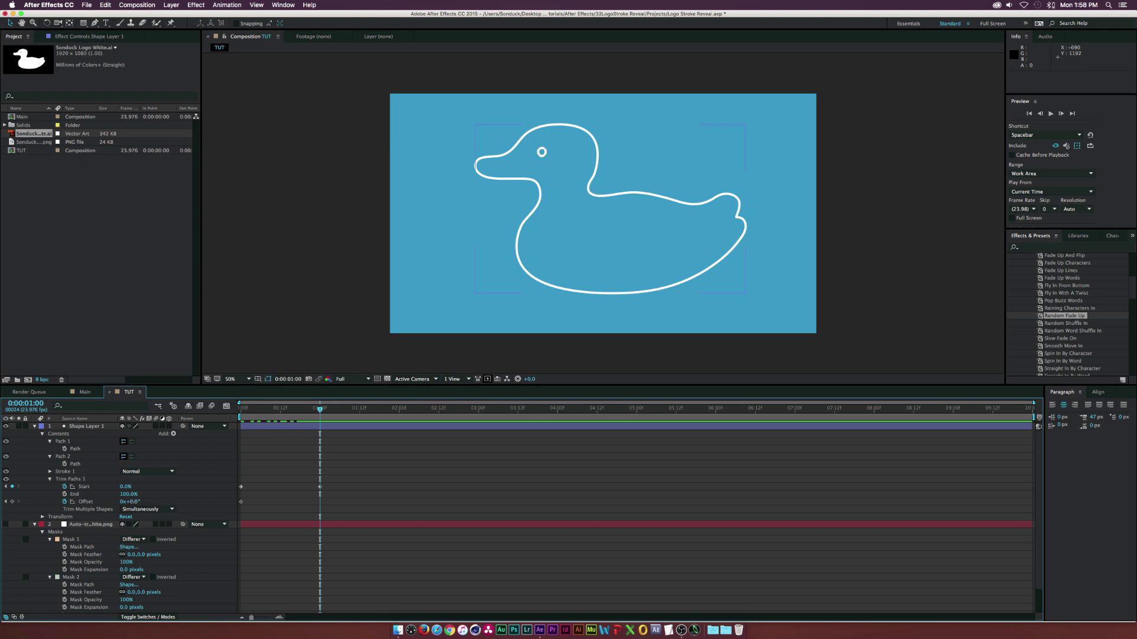
pyautogui.moveTo(131, 501); pyautogui.dragTo(165, 504)
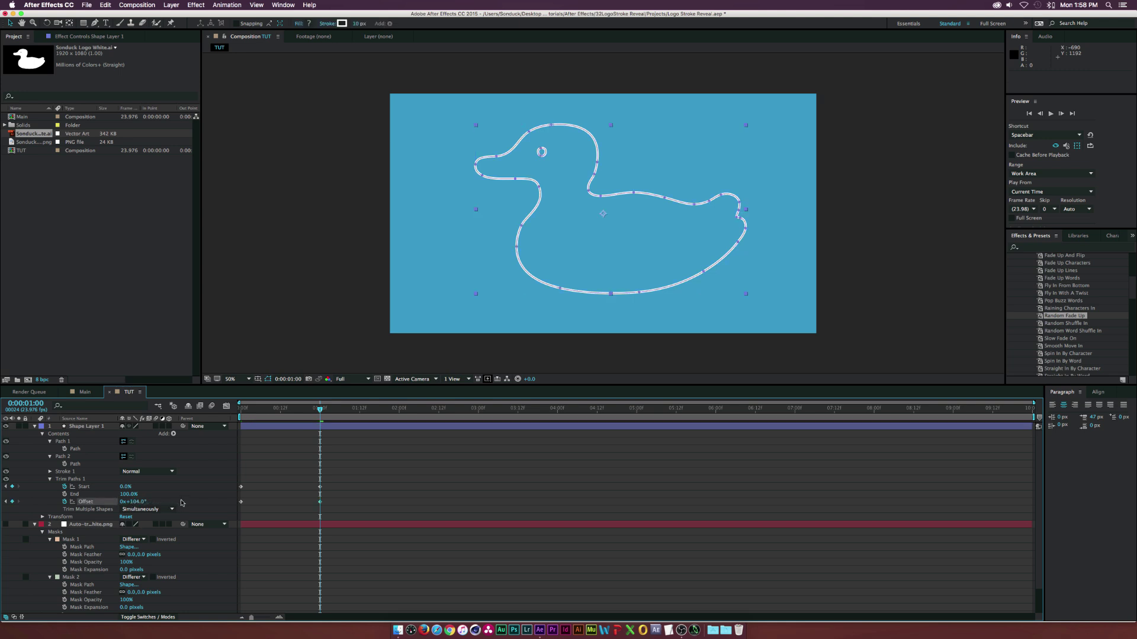
# Keyframe Trim Paths End at 100% on 0:00:00:19 and at 0% on 0:00:01:11, and scrub through the animation.
pyautogui.moveTo(267, 417)
pyautogui.mouseDown()
pyautogui.moveTo(240, 410)
pyautogui.moveTo(319, 414)
pyautogui.moveTo(303, 414)
pyautogui.mouseUp()
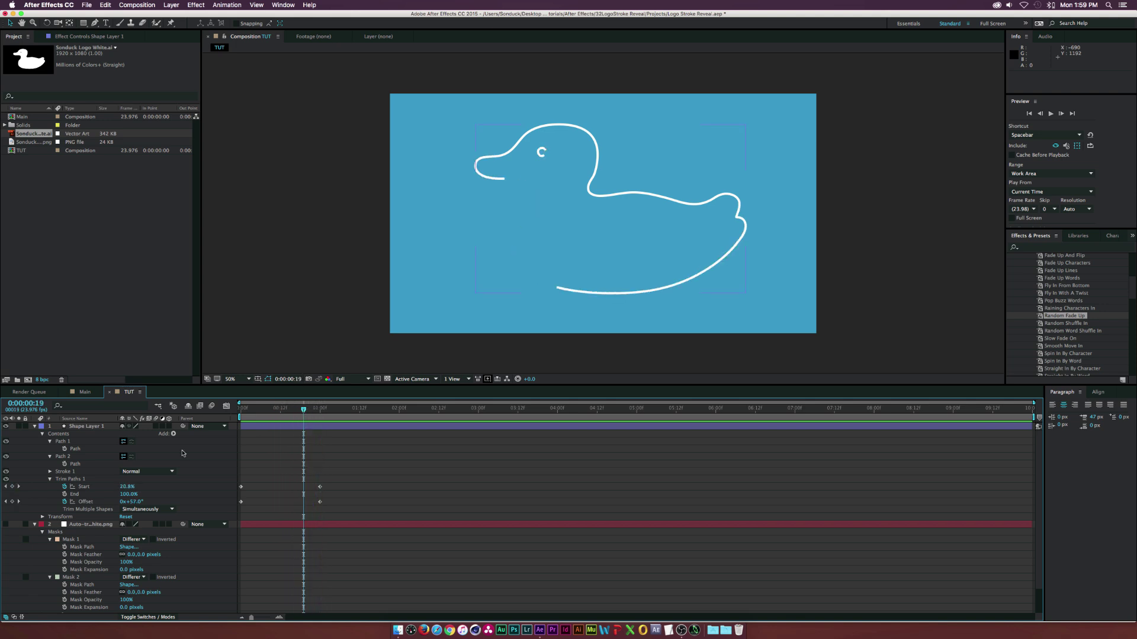
pyautogui.click(65, 494)
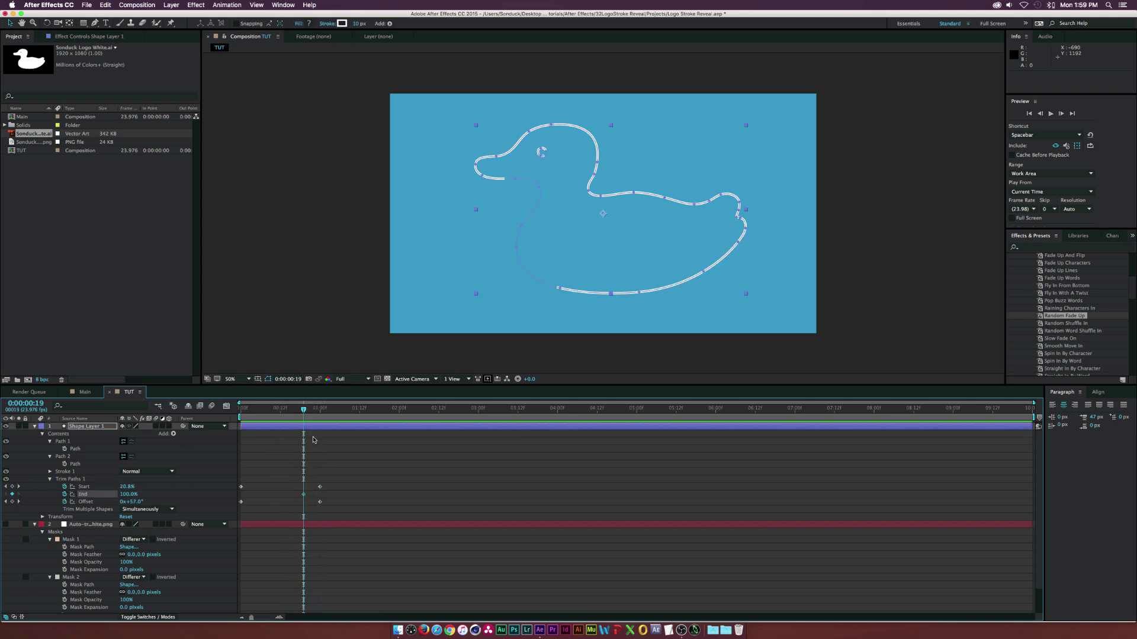
pyautogui.moveTo(312, 412); pyautogui.dragTo(356, 415)
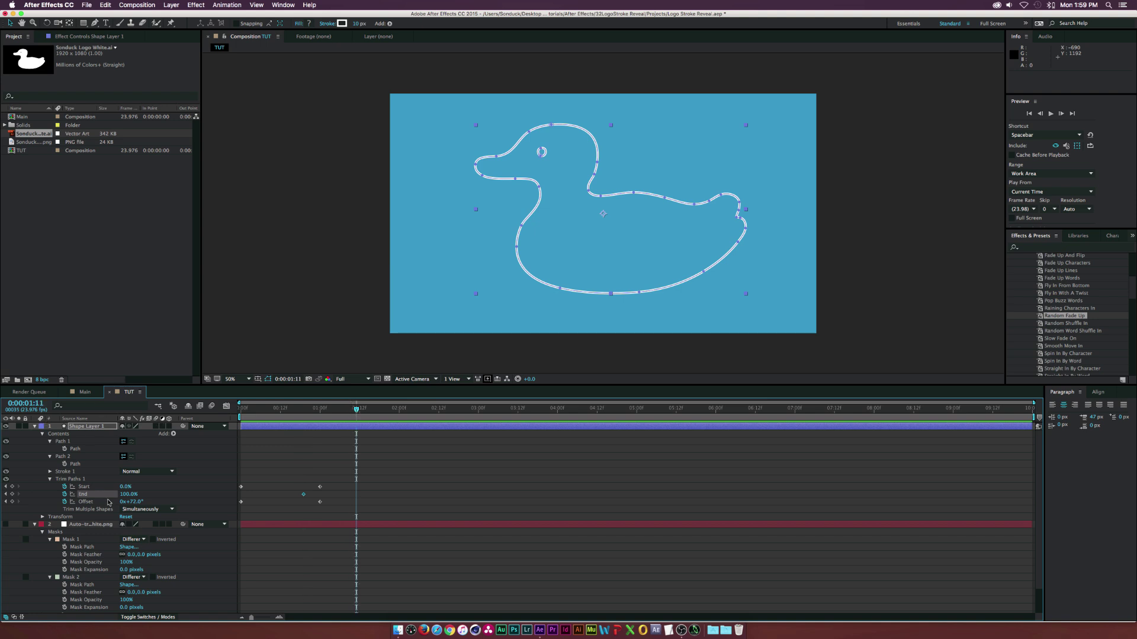
pyautogui.moveTo(126, 496); pyautogui.dragTo(83, 496)
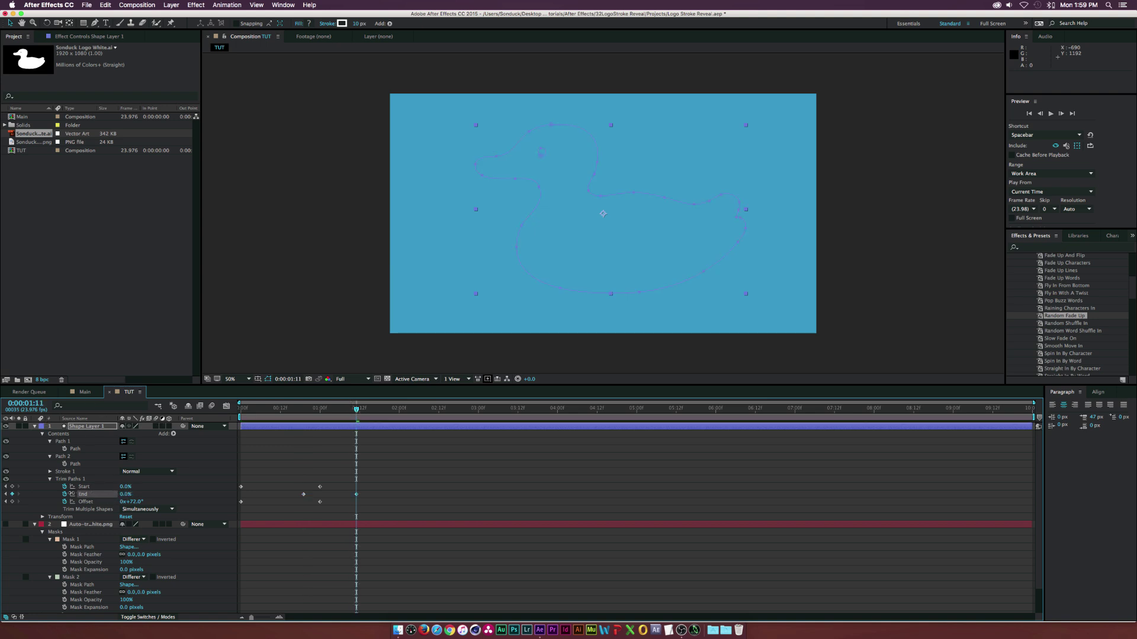
pyautogui.click(282, 458)
pyautogui.moveTo(259, 413)
pyautogui.mouseDown()
pyautogui.moveTo(245, 414)
pyautogui.moveTo(353, 427)
pyautogui.mouseUp()
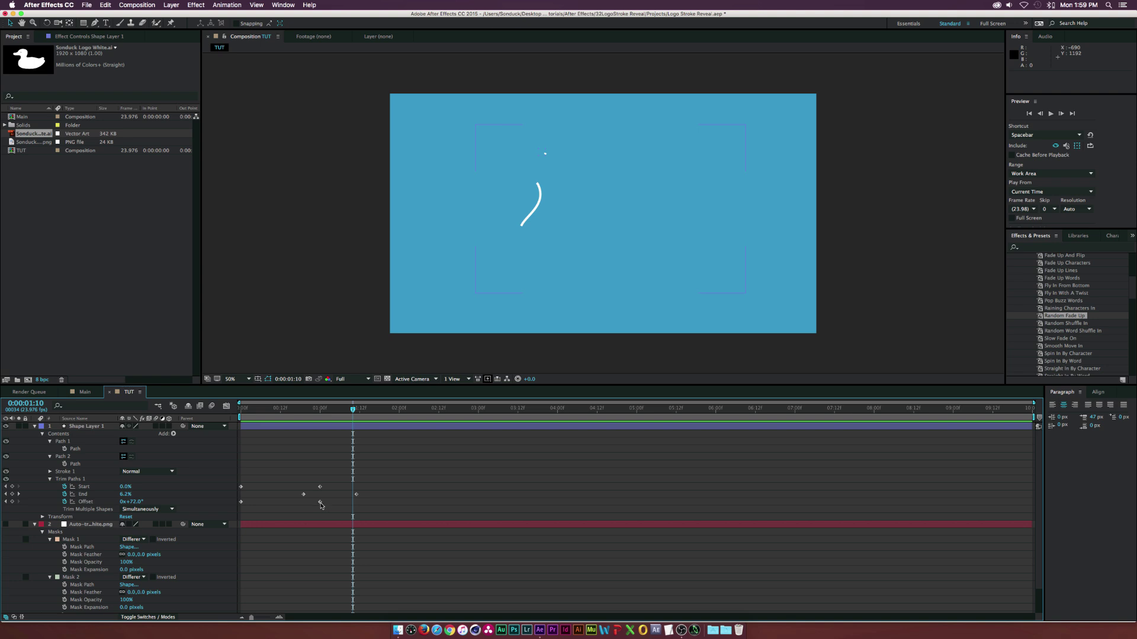
# Move the last Offset keyframe to 0:00:01:11, apply Easy Ease to all Trim Paths keyframes, and preview the animation.
pyautogui.moveTo(320, 502); pyautogui.dragTo(357, 503)
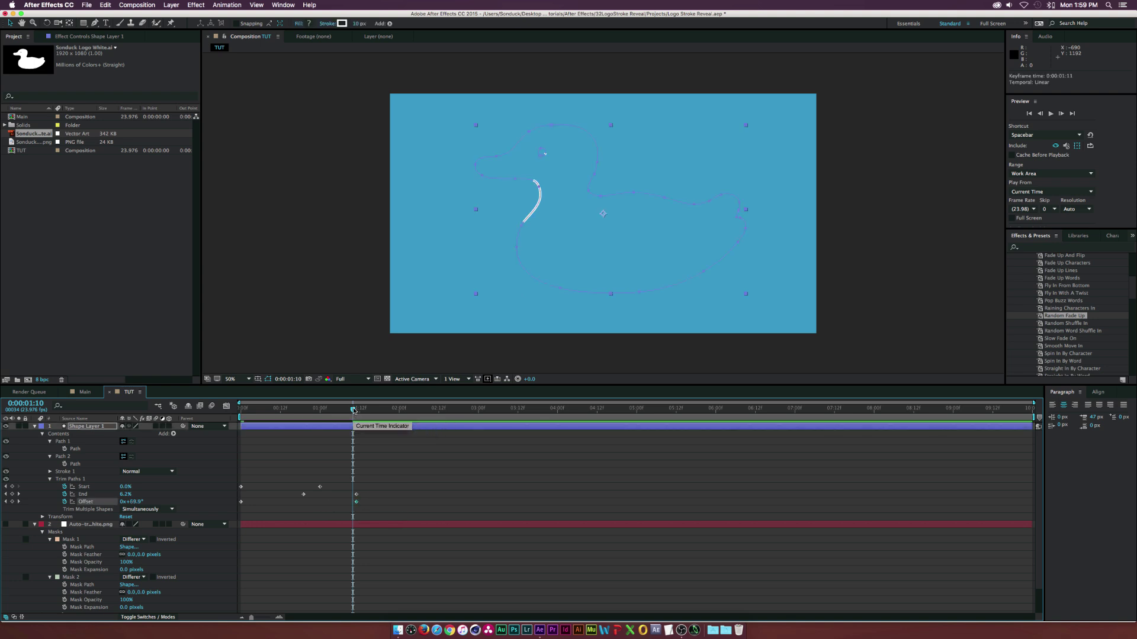
pyautogui.moveTo(354, 411)
pyautogui.mouseDown()
pyautogui.moveTo(243, 411)
pyautogui.moveTo(350, 411)
pyautogui.mouseUp()
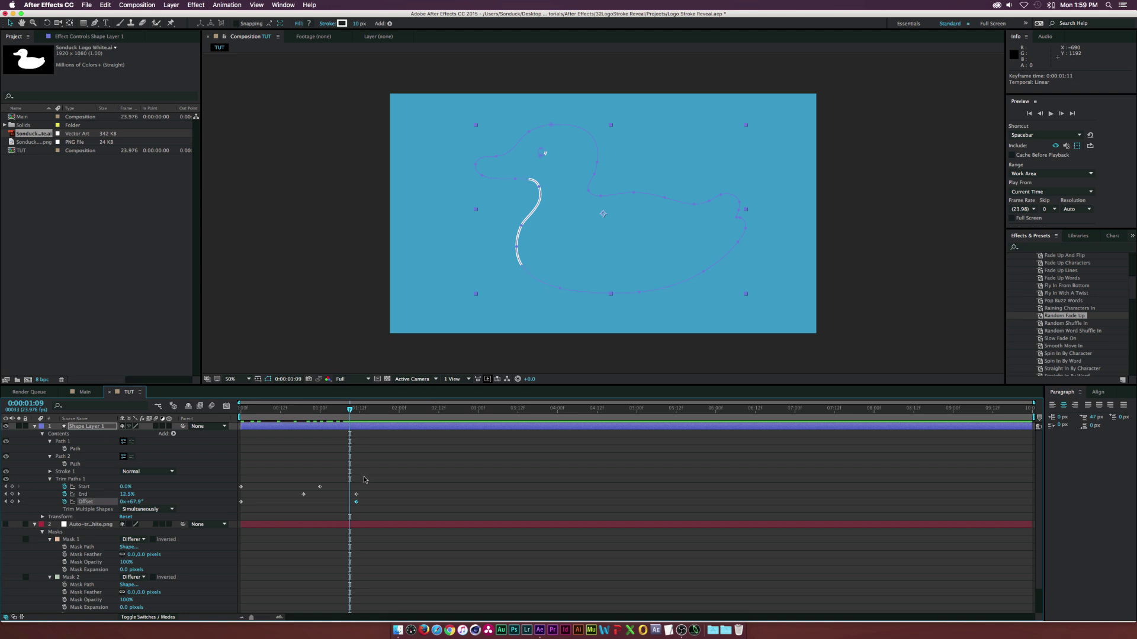
pyautogui.moveTo(473, 467); pyautogui.dragTo(212, 518)
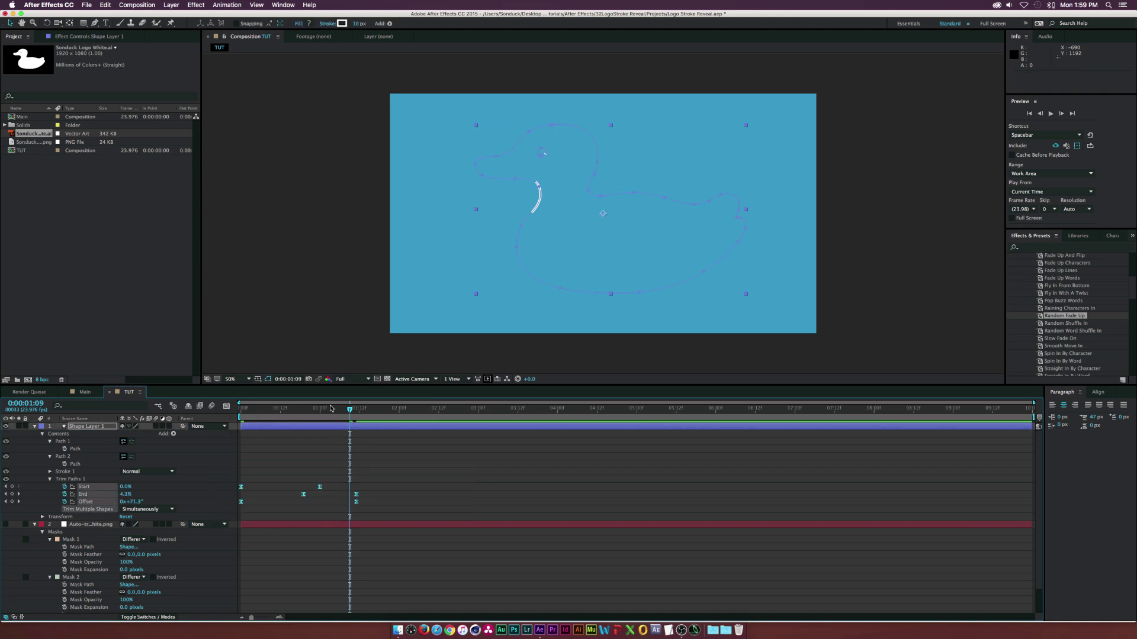
pyautogui.moveTo(331, 408)
pyautogui.mouseDown()
pyautogui.moveTo(251, 409)
pyautogui.moveTo(356, 409)
pyautogui.mouseUp()
pyautogui.click(371, 457)
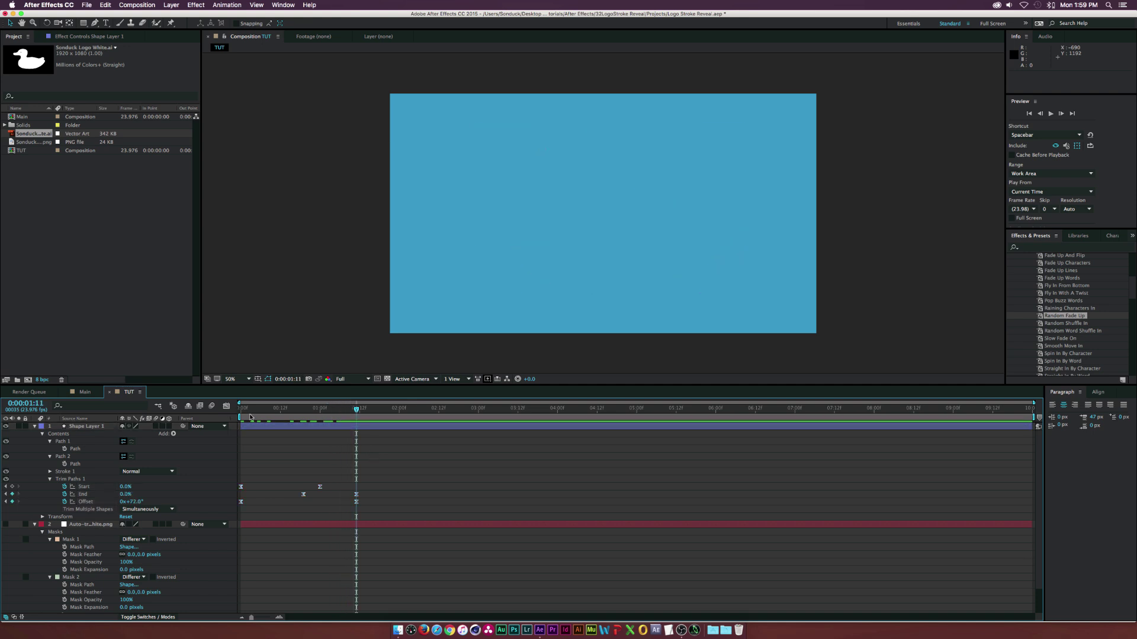
pyautogui.press('space')
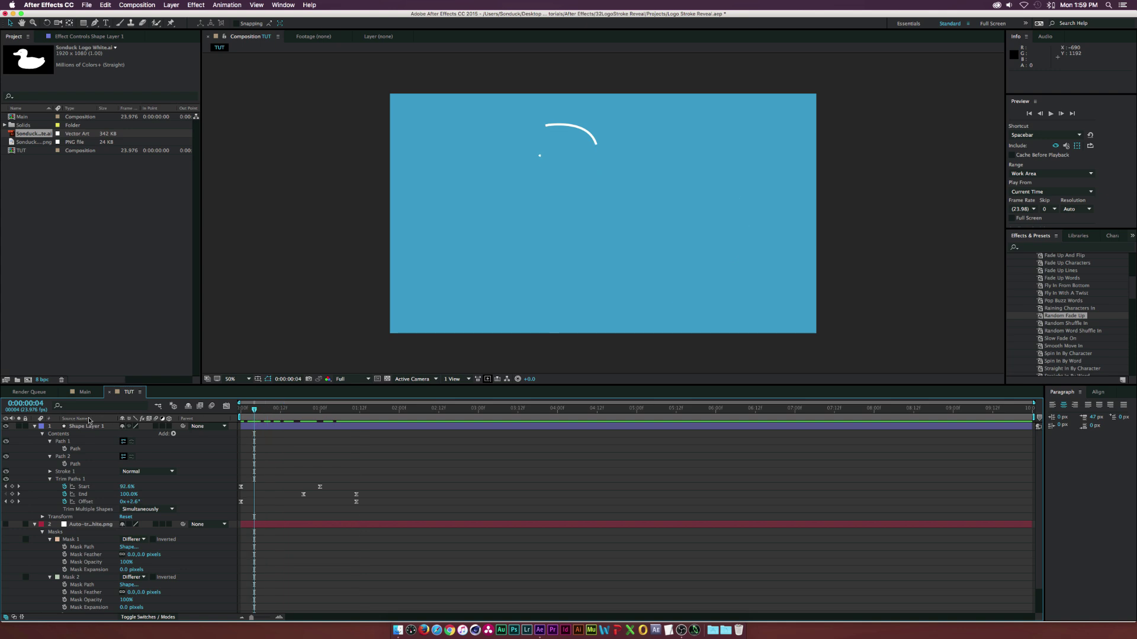
# Set the shape layer's Scale to 69%.
pyautogui.click(83, 426)
pyautogui.press('s')
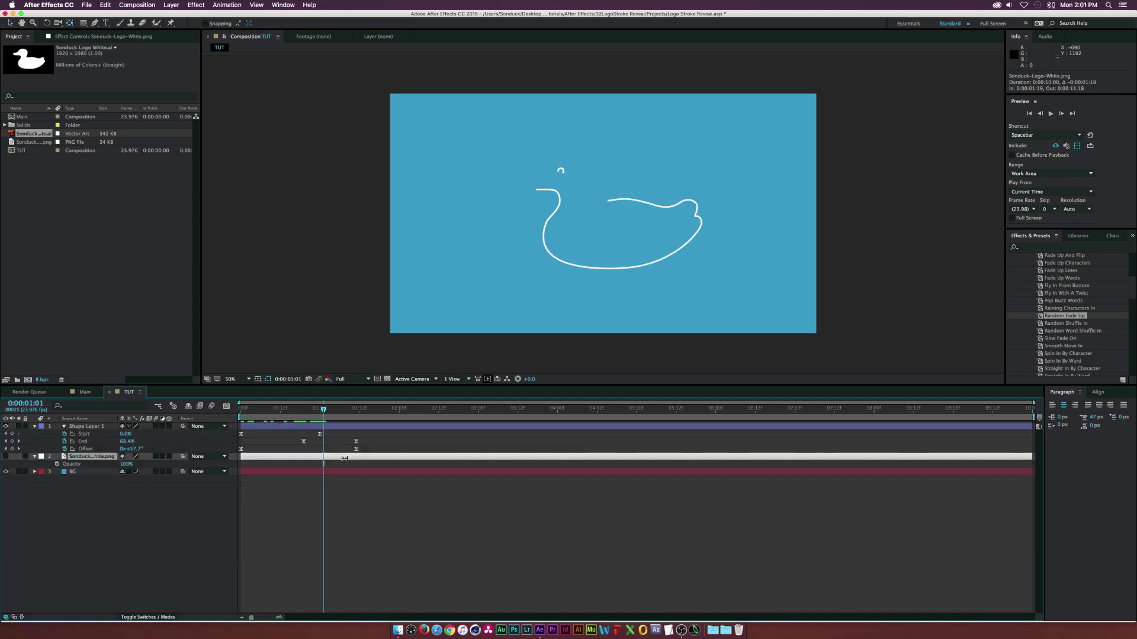
pyautogui.moveTo(344, 458); pyautogui.dragTo(347, 458)
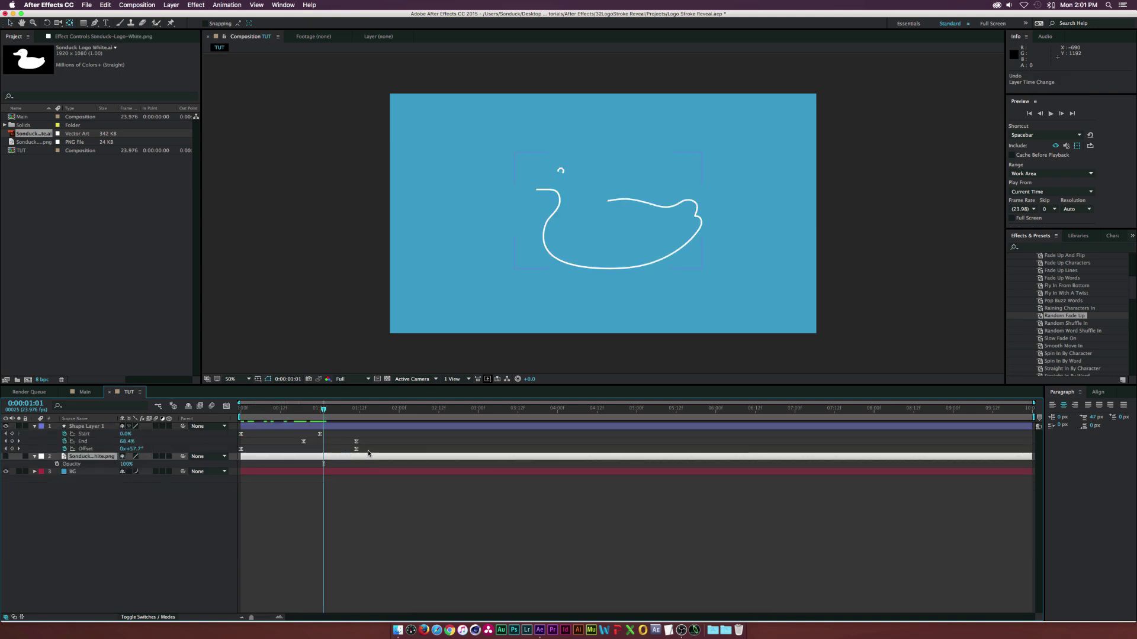
# Time-reverse the shape layer's two Offset keyframes and scrub through the animation.
pyautogui.click(356, 449)
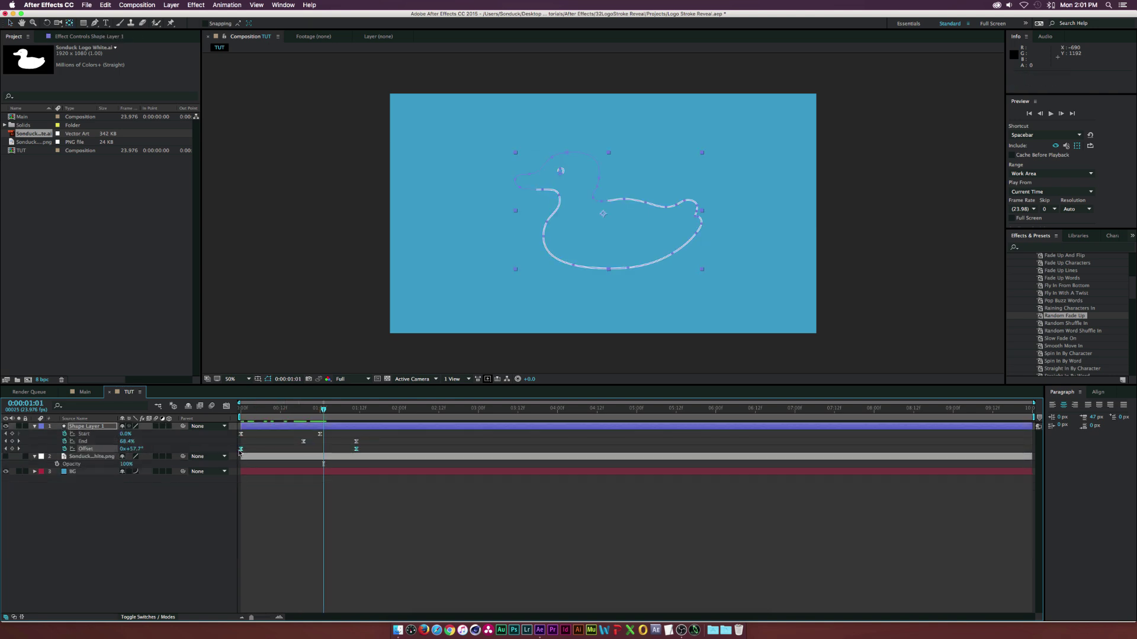
pyautogui.rightClick(240, 452)
pyautogui.moveTo(270, 553)
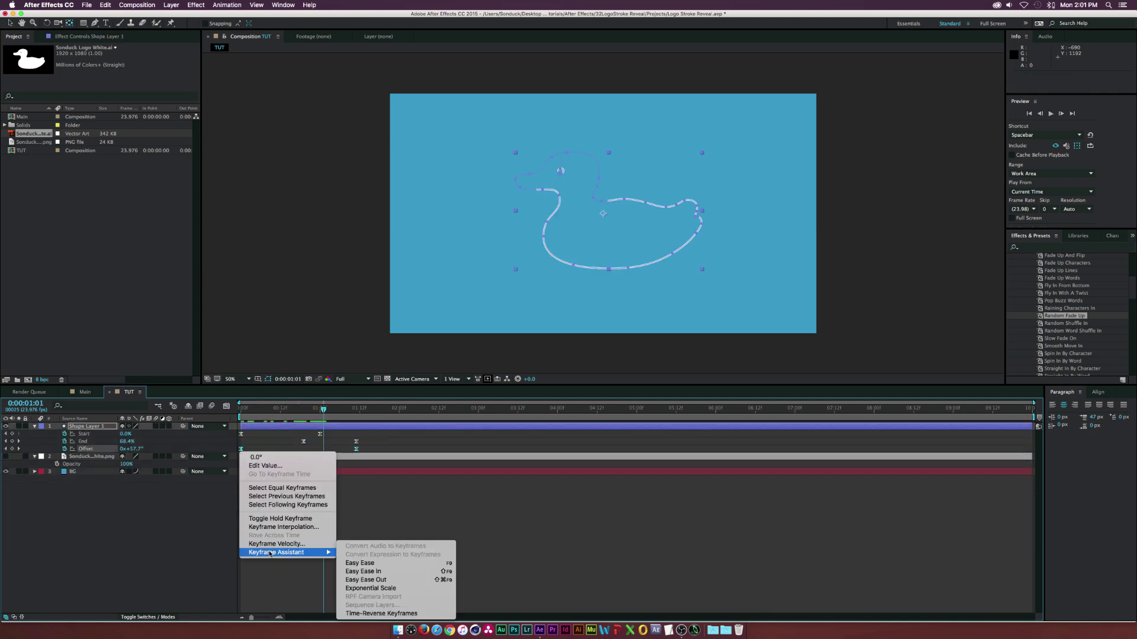
pyautogui.click(383, 613)
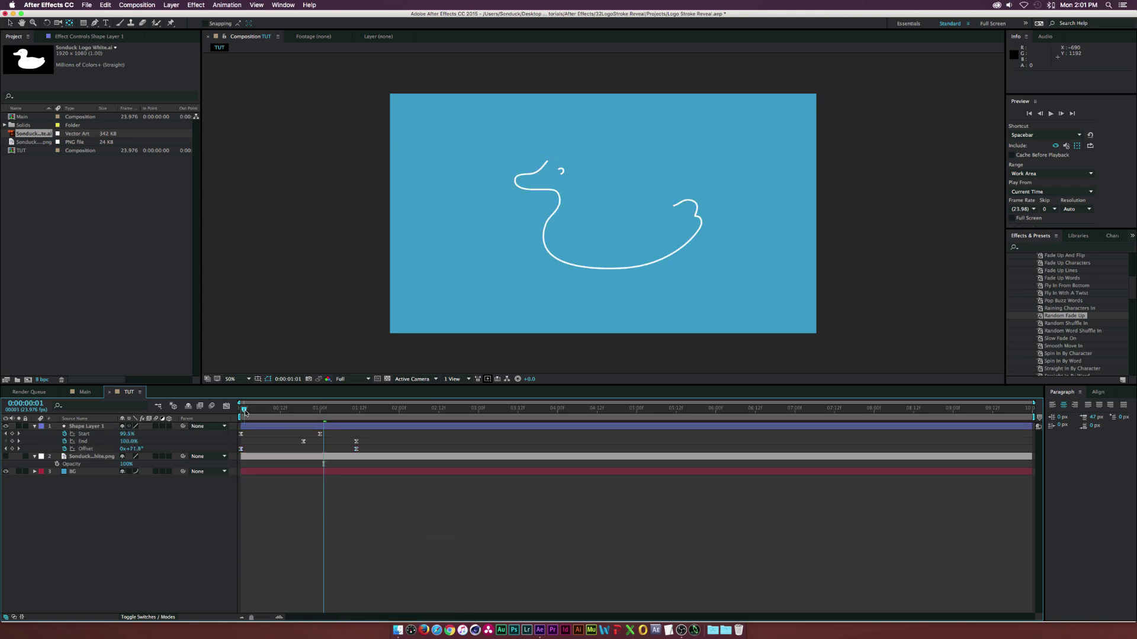
pyautogui.moveTo(245, 411)
pyautogui.mouseDown()
pyautogui.moveTo(333, 422)
pyautogui.moveTo(317, 422)
pyautogui.mouseUp()
# Turn on the logo PNG layer's visibility and set its Scale to 70% so it fits the shape layer's outline.
pyautogui.press('s')
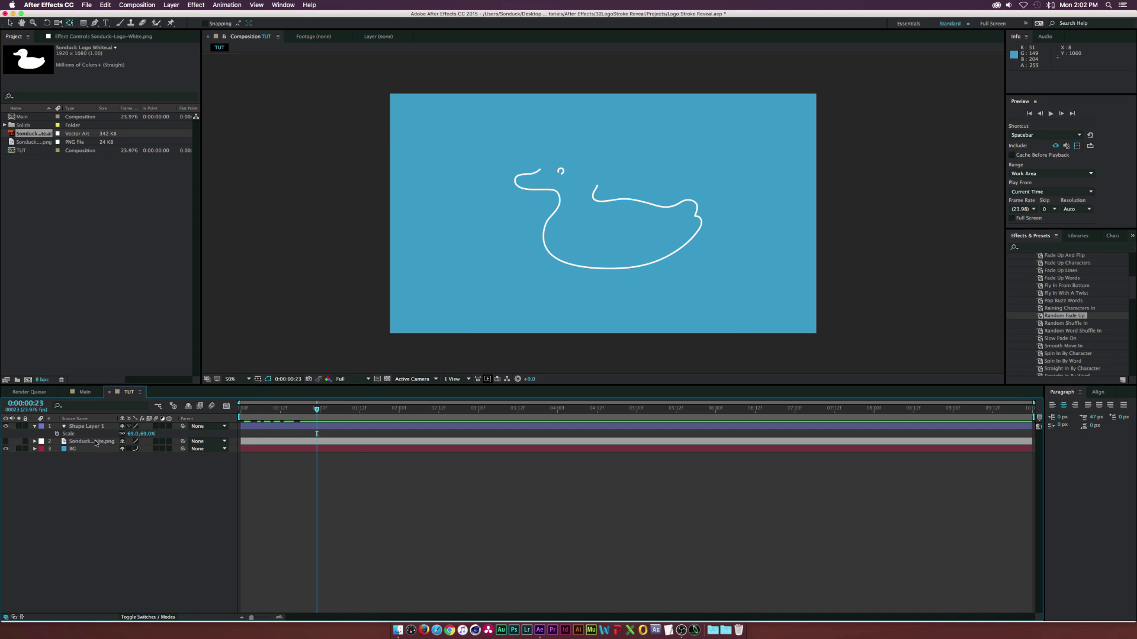
pyautogui.click(5, 442)
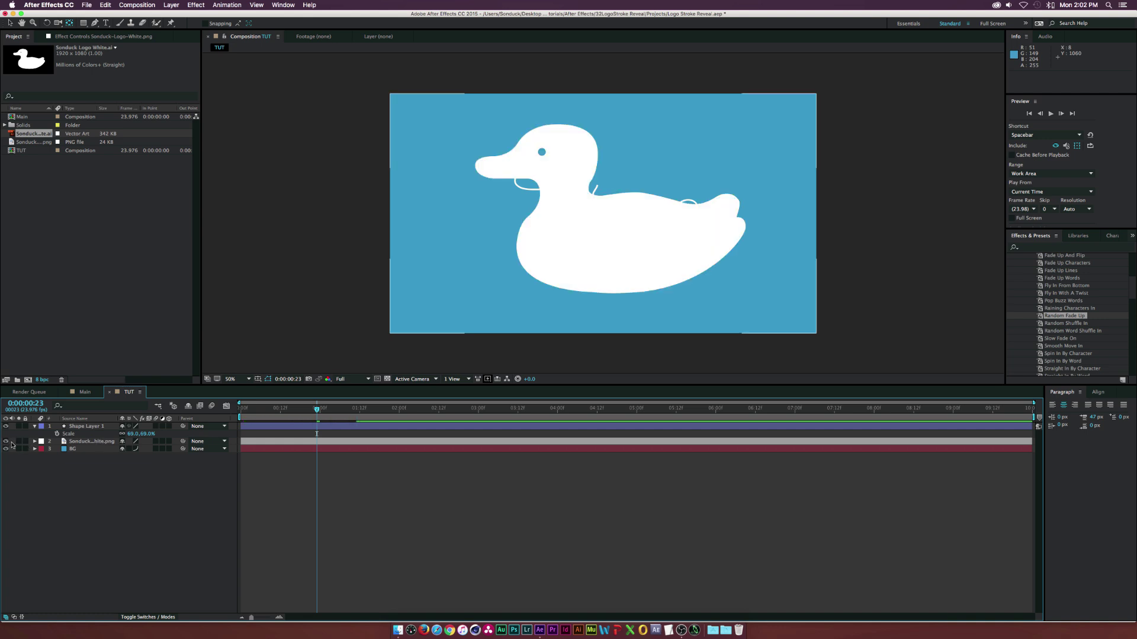
pyautogui.click(89, 442)
pyautogui.press('s')
pyautogui.moveTo(138, 451); pyautogui.dragTo(119, 451)
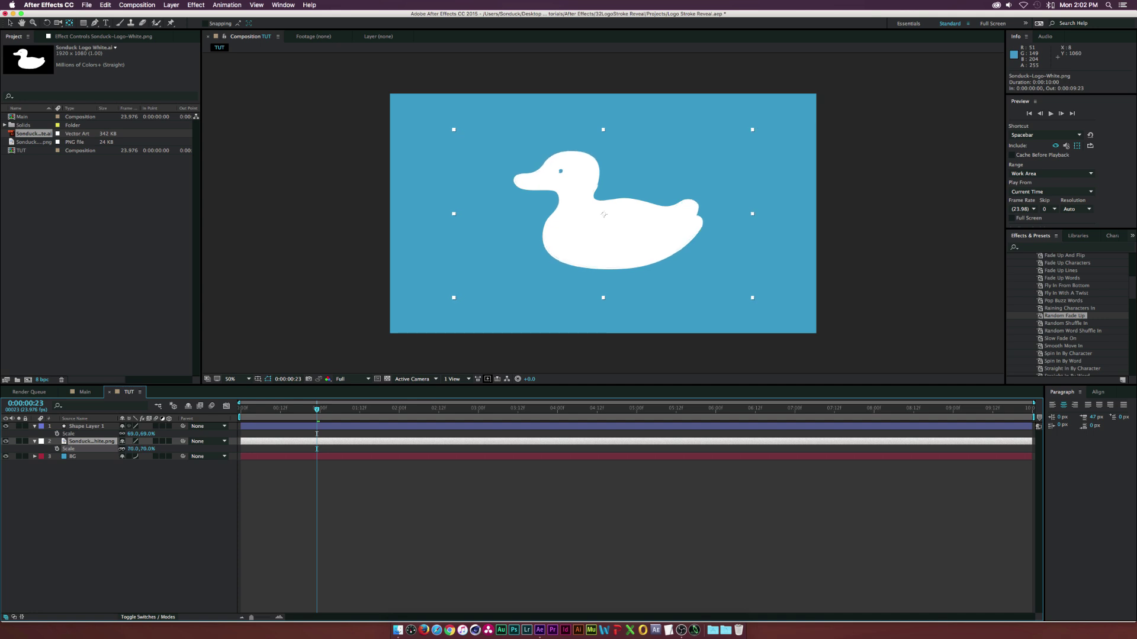
# Add an Opacity keyframe at 100% to the logo PNG layer at 0:00:01:11, level with the shape layer's last Trim Paths keyframes.
pyautogui.moveTo(251, 408); pyautogui.dragTo(320, 419)
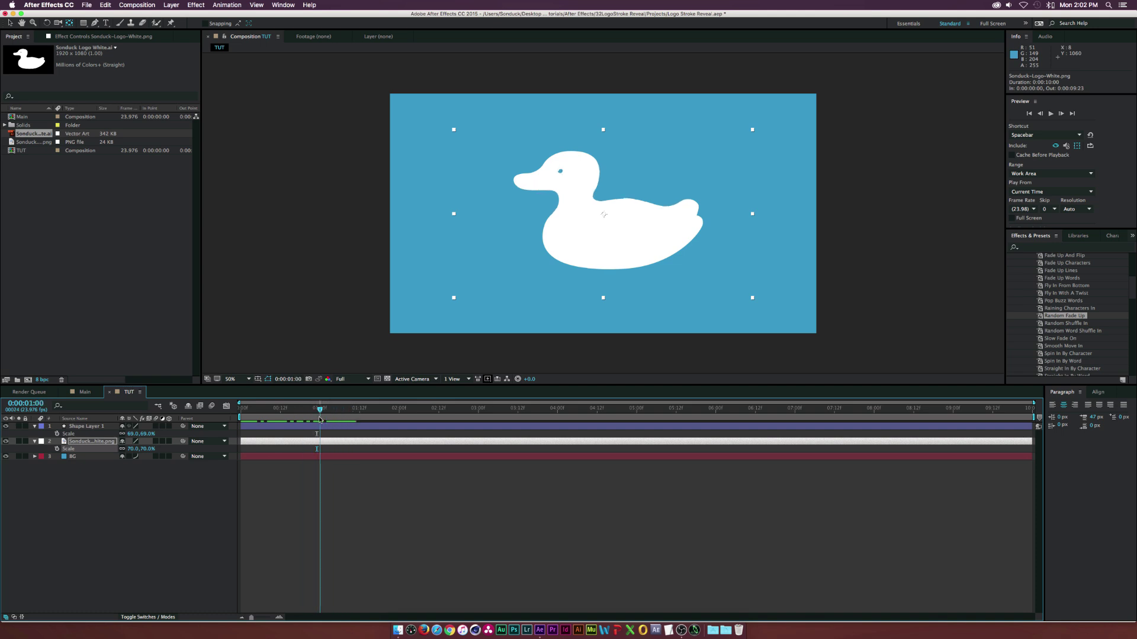
pyautogui.press('t')
pyautogui.click(82, 426)
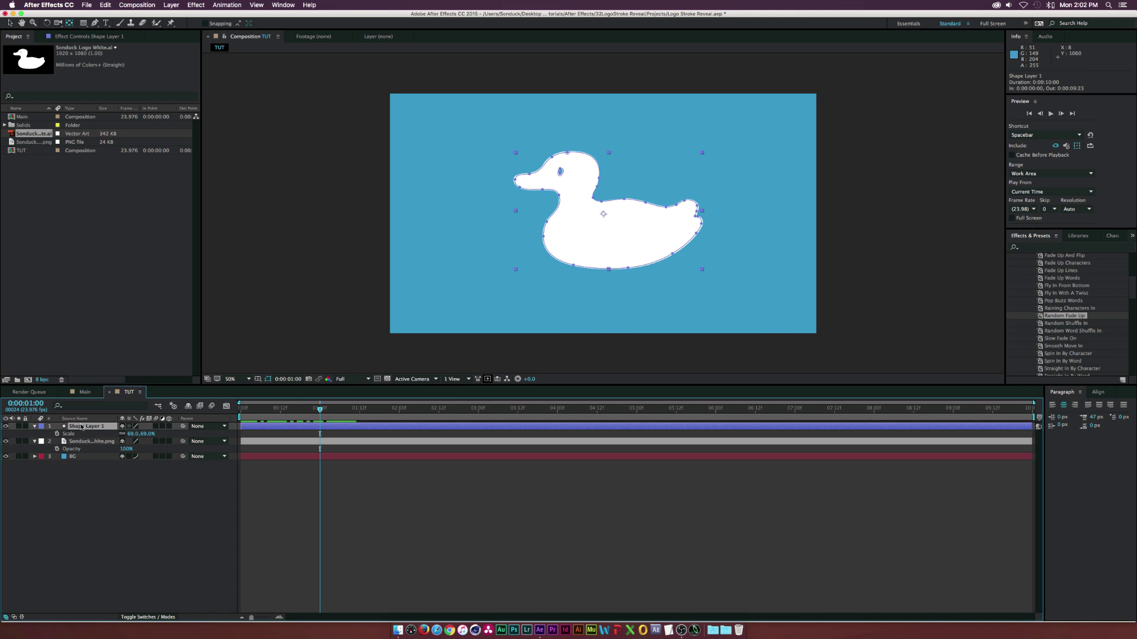
pyautogui.press('u')
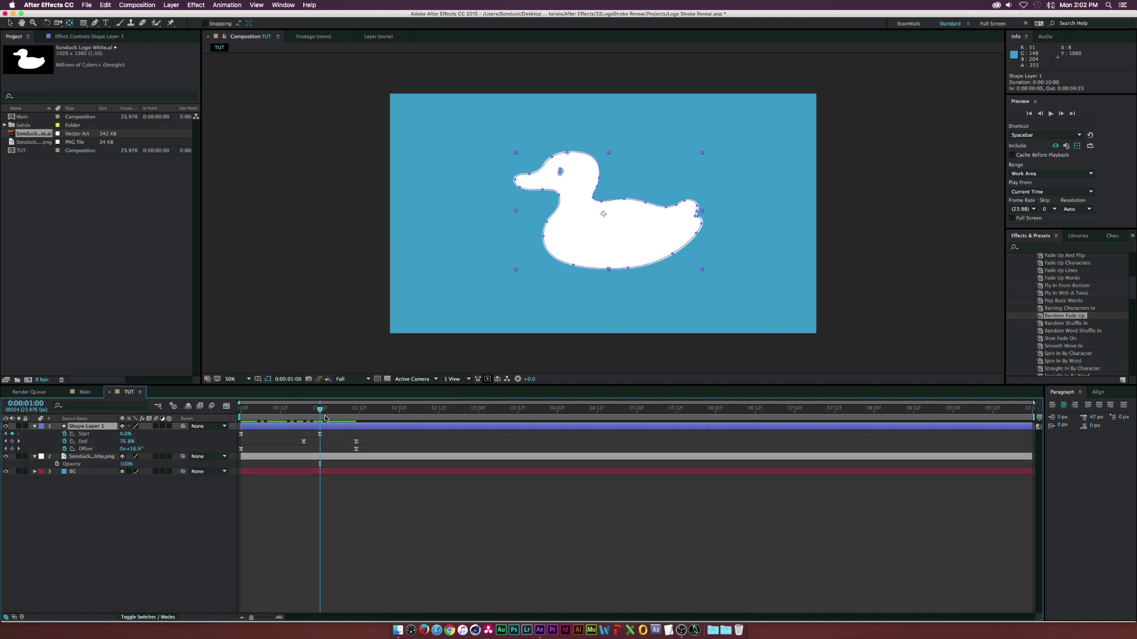
pyautogui.press('space')
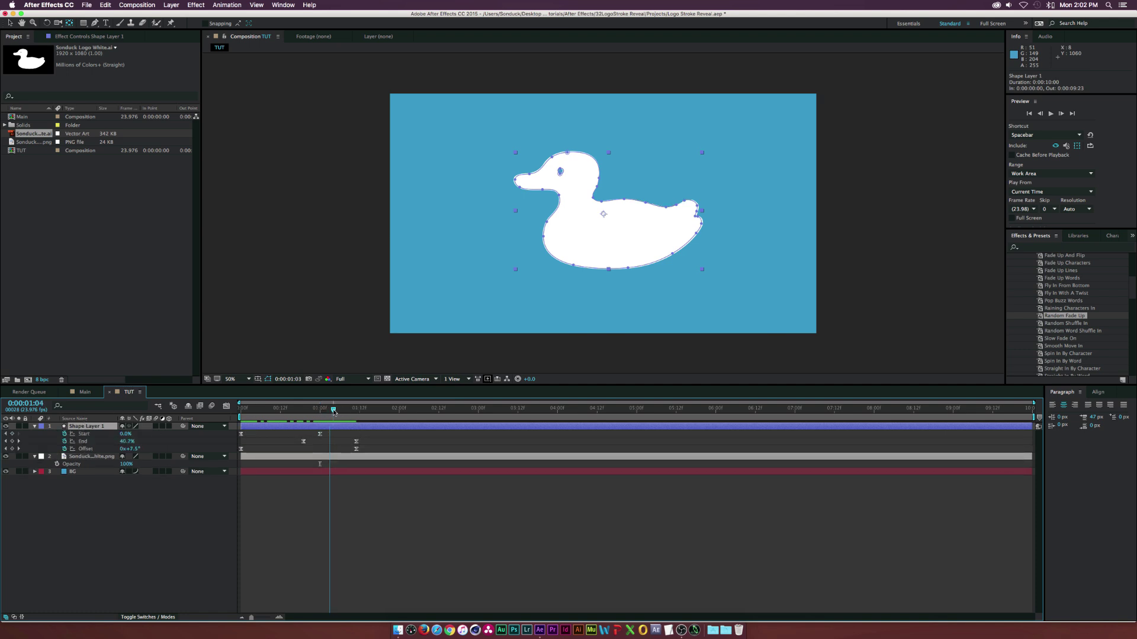
pyautogui.moveTo(357, 413); pyautogui.dragTo(355, 413)
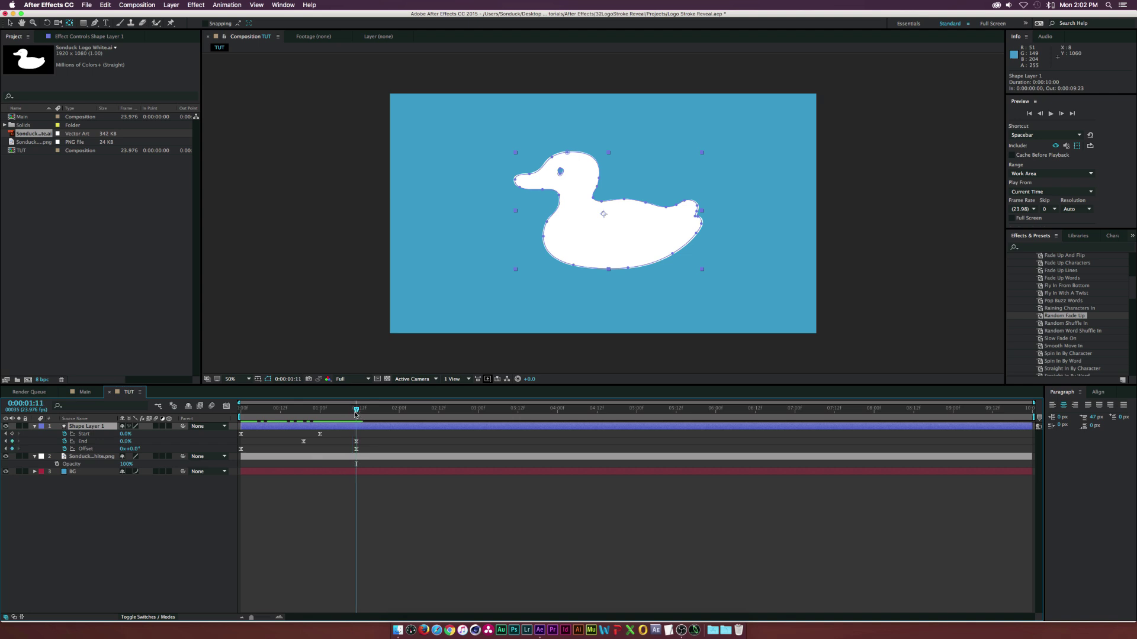
pyautogui.click(56, 465)
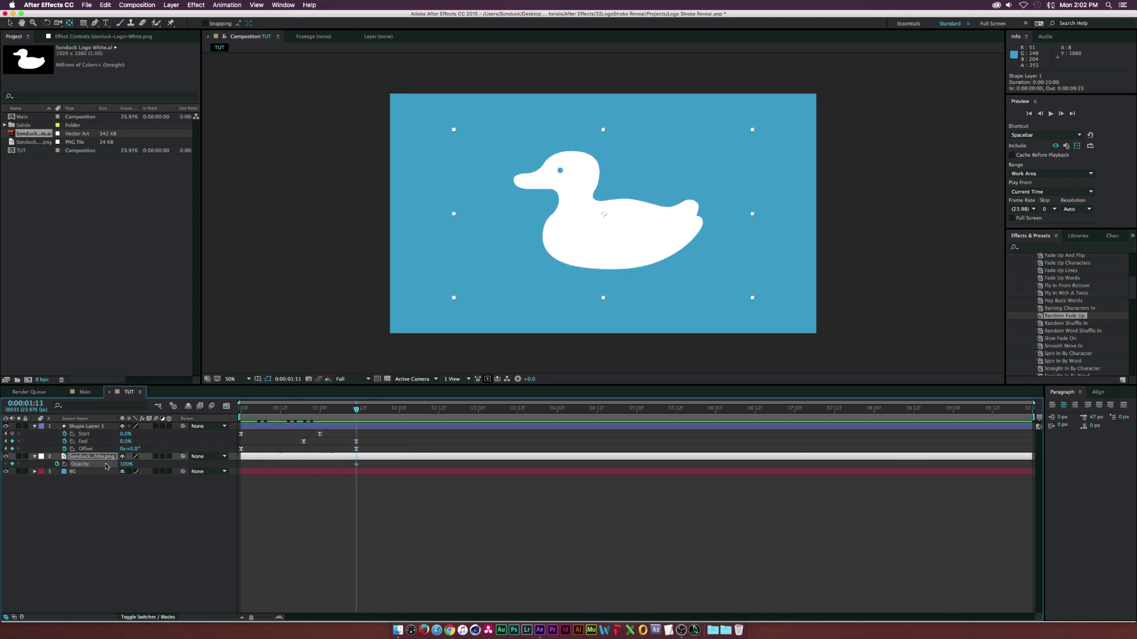
# Keyframe the logo PNG layer's Opacity to 0% at 0:00:01:04 and preview the fade-in.
pyautogui.moveTo(351, 417); pyautogui.dragTo(333, 410)
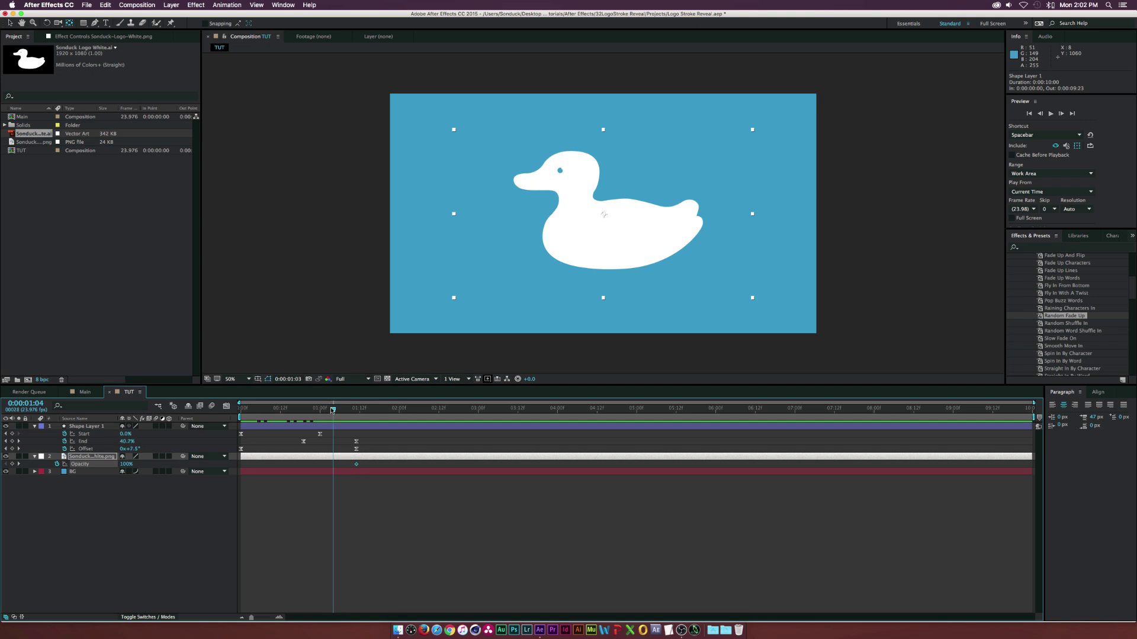
pyautogui.moveTo(129, 466); pyautogui.dragTo(89, 467)
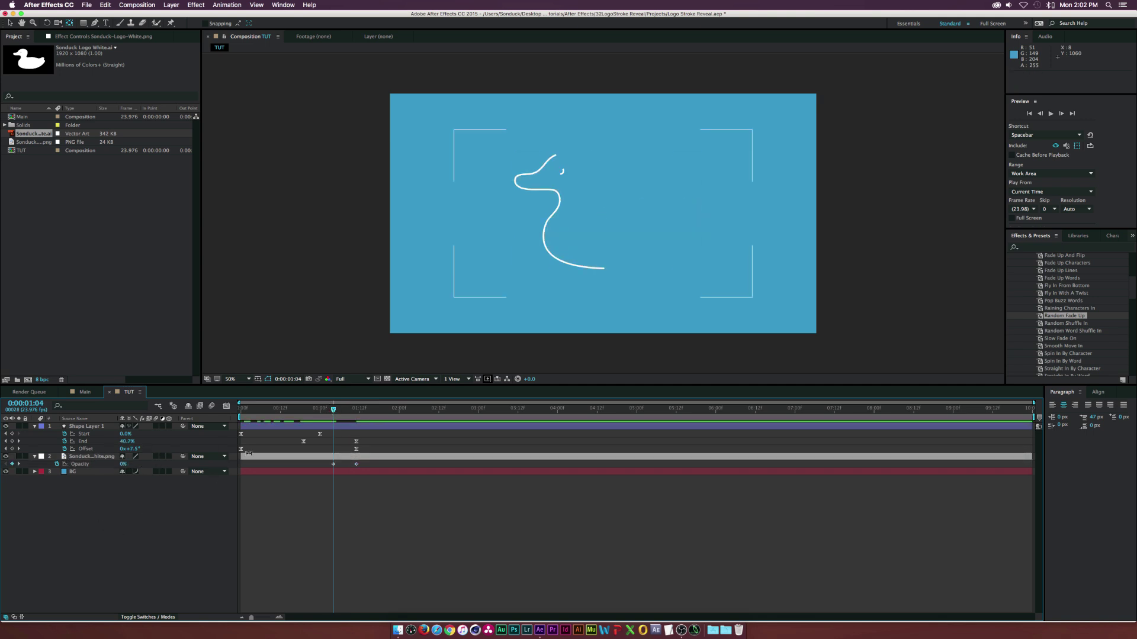
pyautogui.press('Home')
pyautogui.press('space')
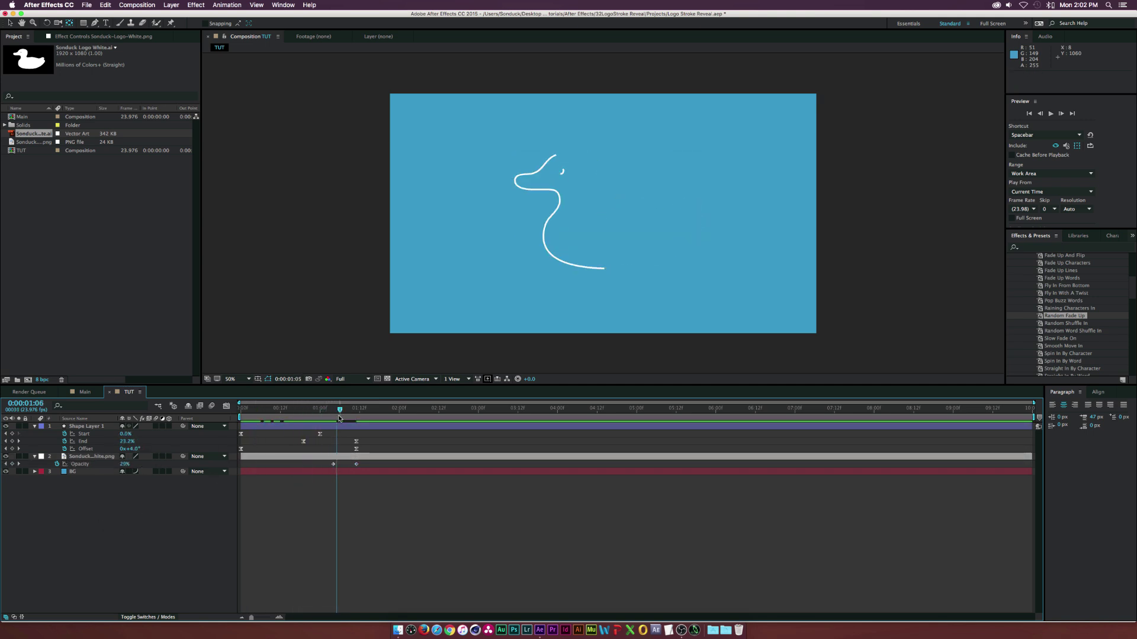
pyautogui.moveTo(359, 420)
pyautogui.mouseDown()
pyautogui.moveTo(330, 418)
pyautogui.moveTo(344, 421)
pyautogui.mouseUp()
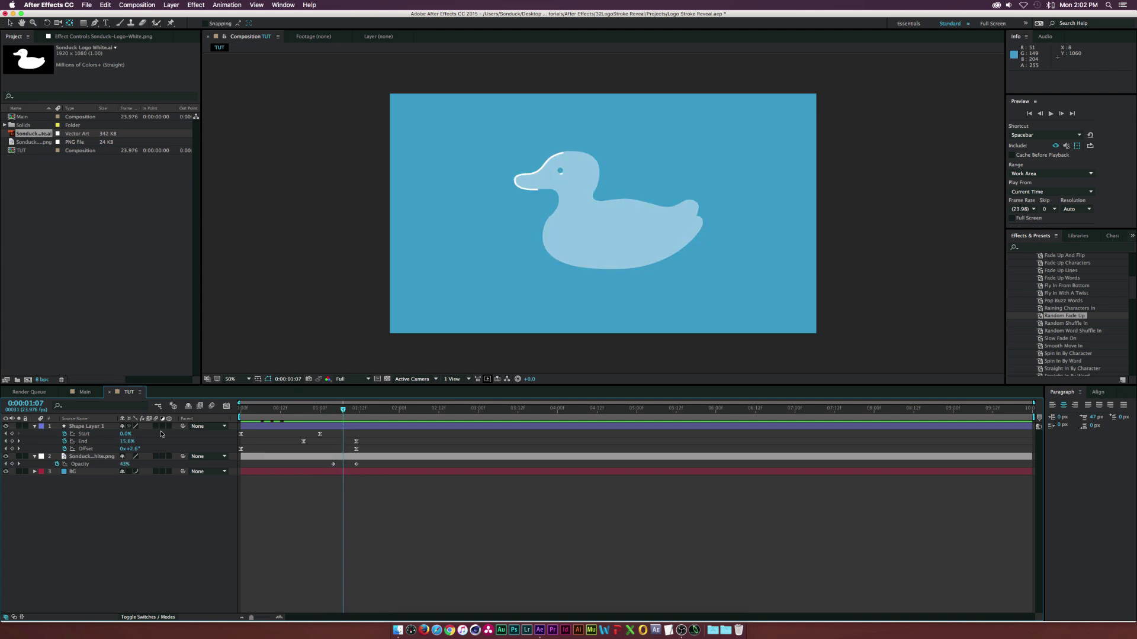
# Set the logo PNG layer's Scale to 69% after trying 68%.
pyautogui.click(88, 456)
pyautogui.press('s')
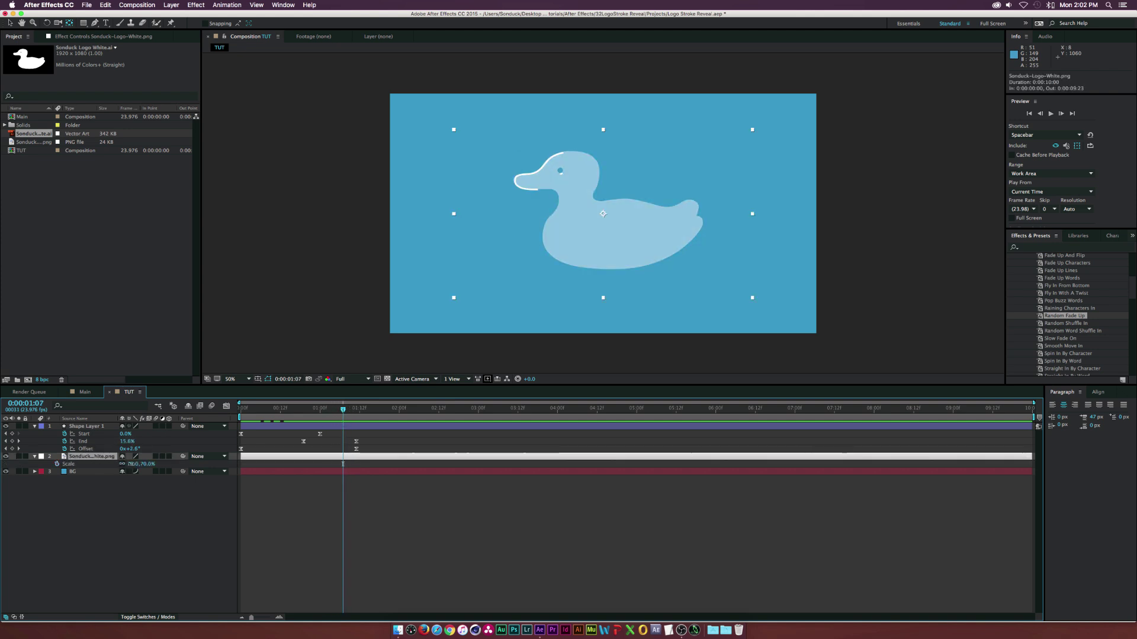
pyautogui.write('68')
pyautogui.click(144, 519)
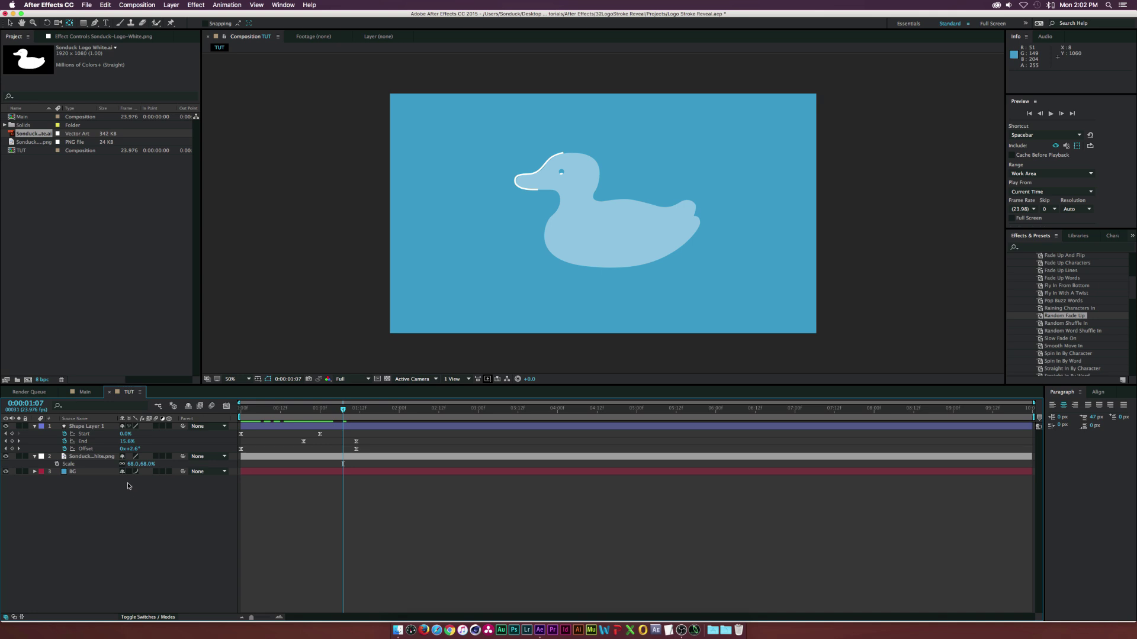
pyautogui.write('69')
pyautogui.press('Return')
# Add a Color keyframe to Stroke 1 of the shape layer at 0:00:01:04, keeping the stroke white.
pyautogui.moveTo(324, 418)
pyautogui.mouseDown()
pyautogui.moveTo(249, 414)
pyautogui.moveTo(377, 427)
pyautogui.moveTo(335, 411)
pyautogui.mouseUp()
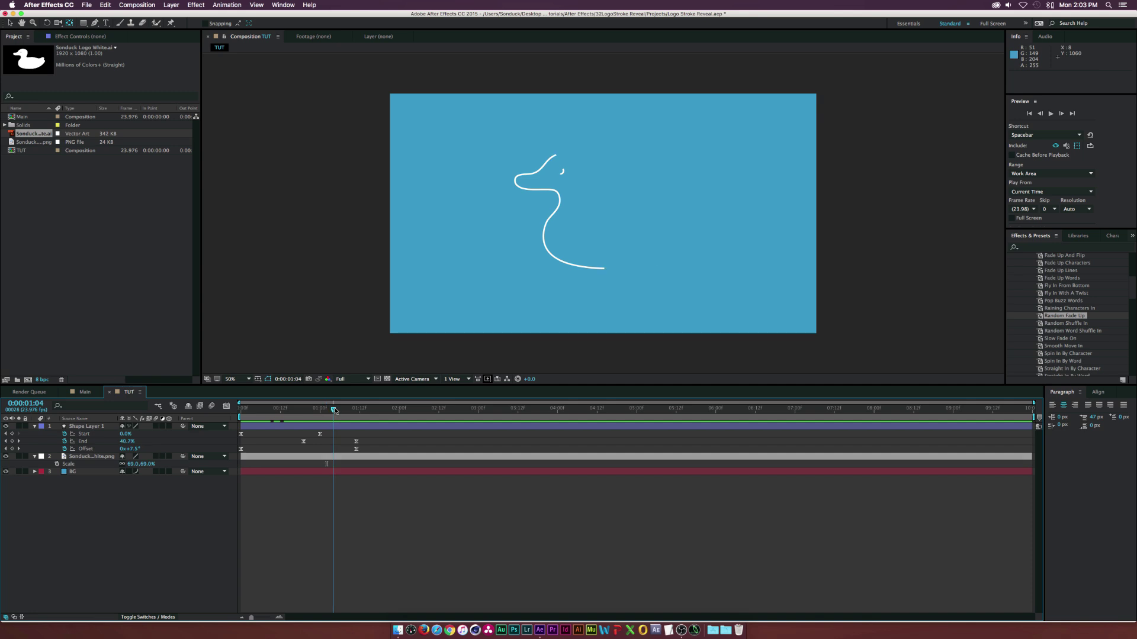
pyautogui.click(86, 428)
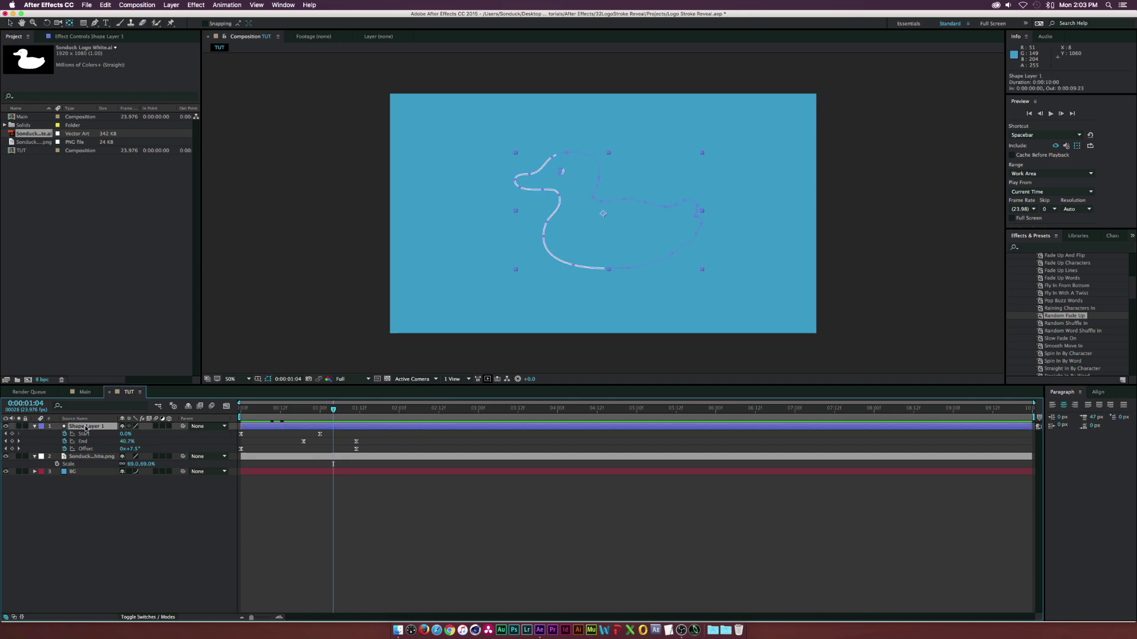
pyautogui.click(34, 427)
pyautogui.click(35, 427)
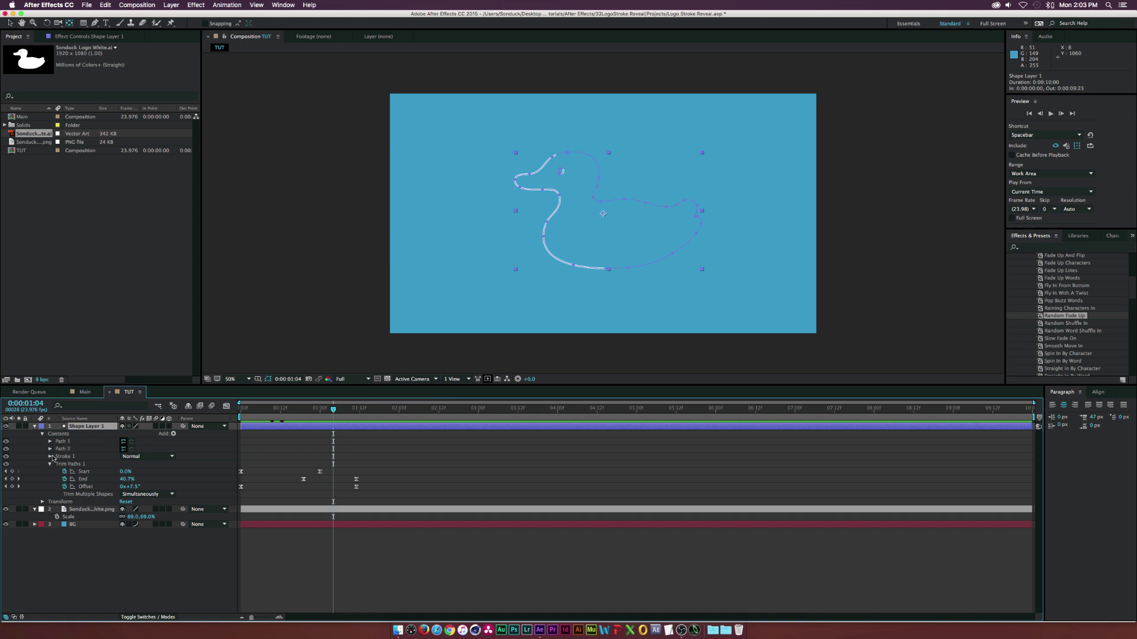
pyautogui.click(49, 457)
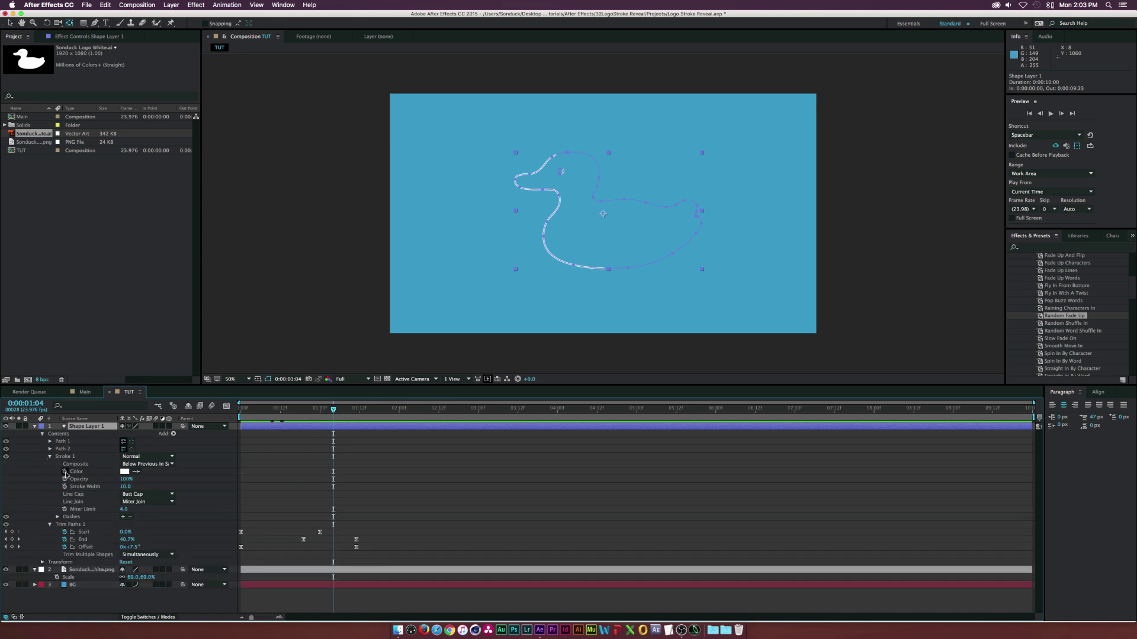
pyautogui.click(65, 472)
# Keyframe Stroke 1's Color to 000000 at 0:00:01:11, apply Easy Ease to both Color keyframes, and scrub through the change.
pyautogui.moveTo(347, 412)
pyautogui.mouseDown()
pyautogui.moveTo(370, 417)
pyautogui.moveTo(354, 466)
pyautogui.mouseUp()
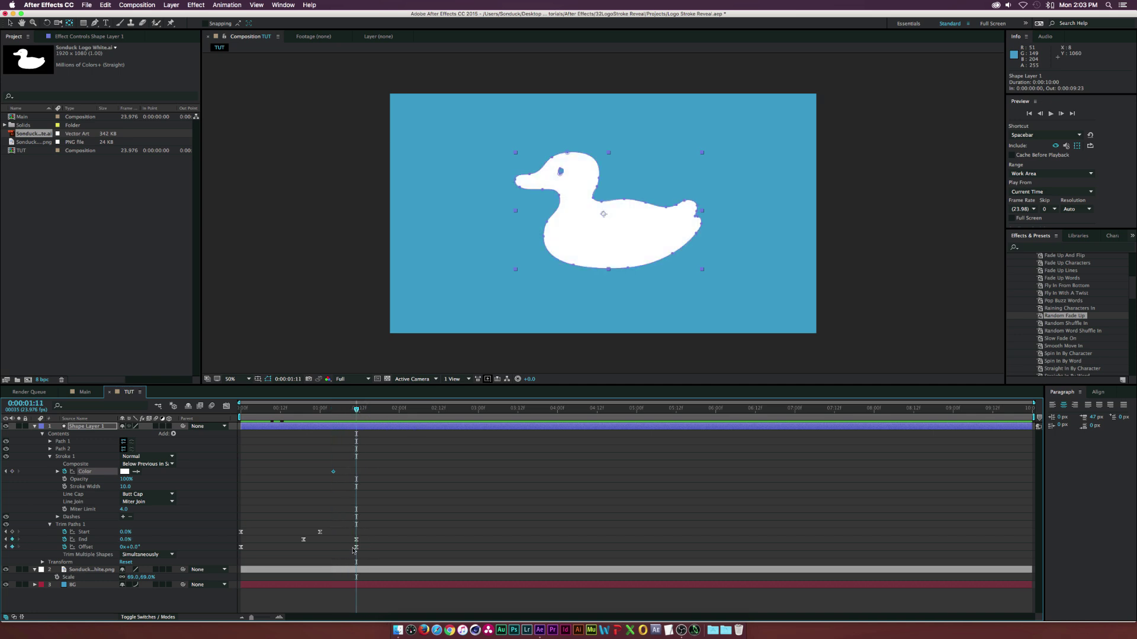
pyautogui.click(124, 472)
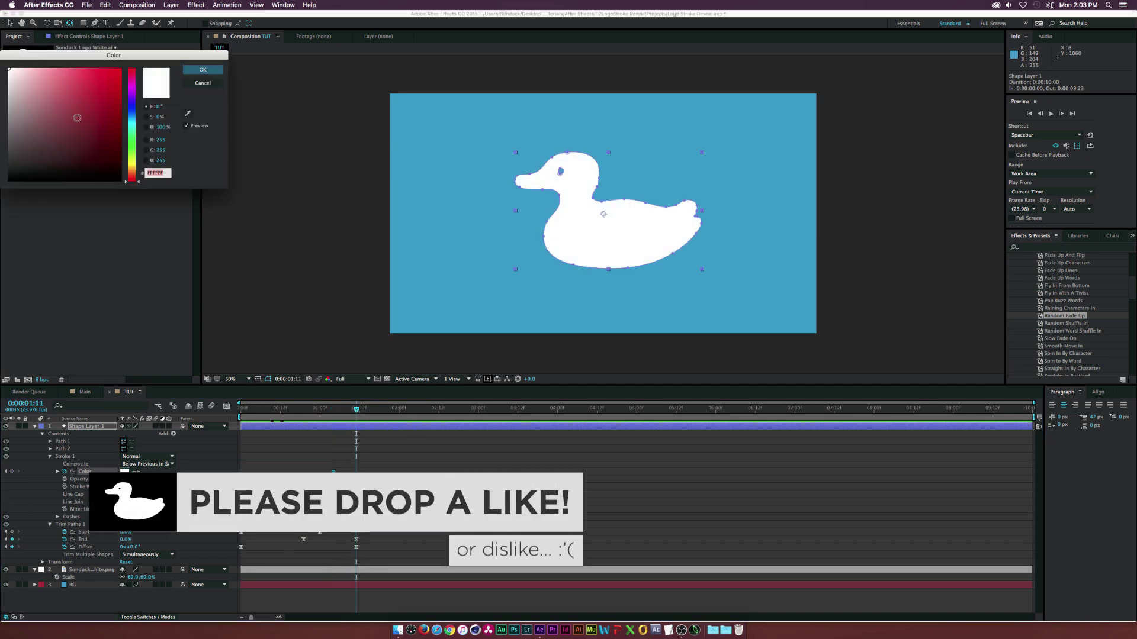
pyautogui.write('000000')
pyautogui.click(203, 70)
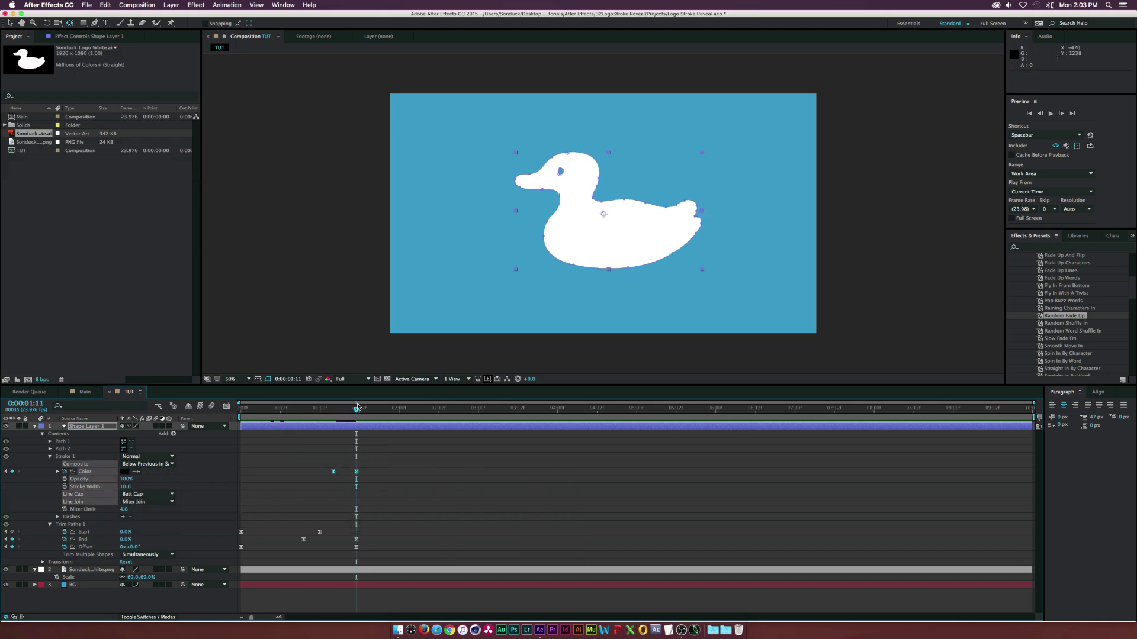
pyautogui.moveTo(356, 407)
pyautogui.mouseDown()
pyautogui.moveTo(320, 409)
pyautogui.moveTo(356, 414)
pyautogui.mouseUp()
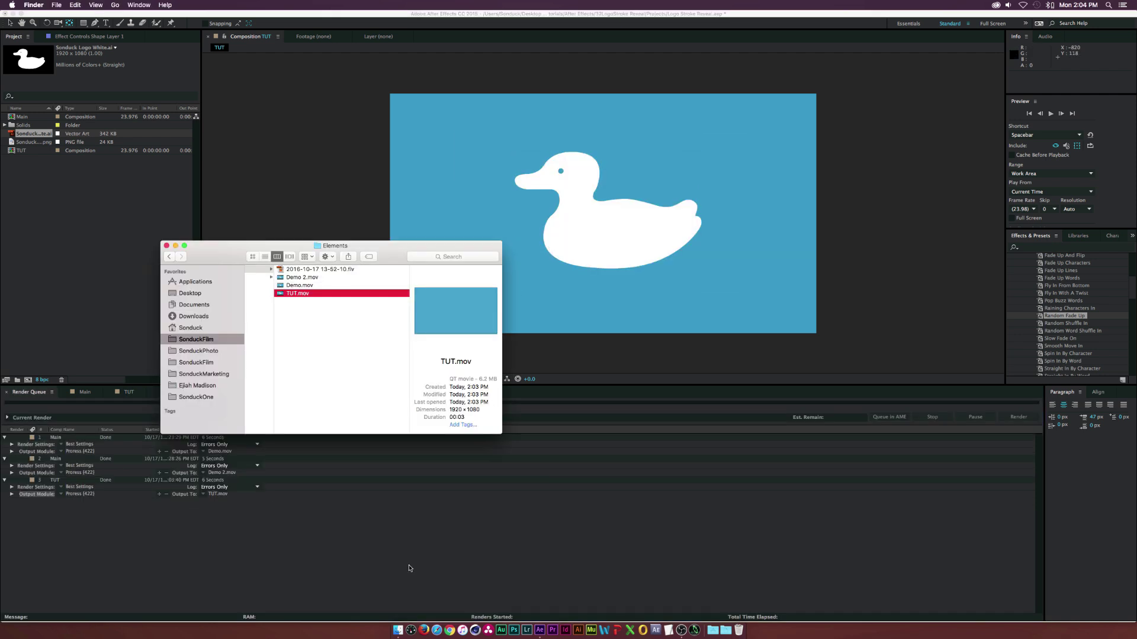
# Preview the rendered TUT.mov from the Elements folder in Finder.
pyautogui.press('space')
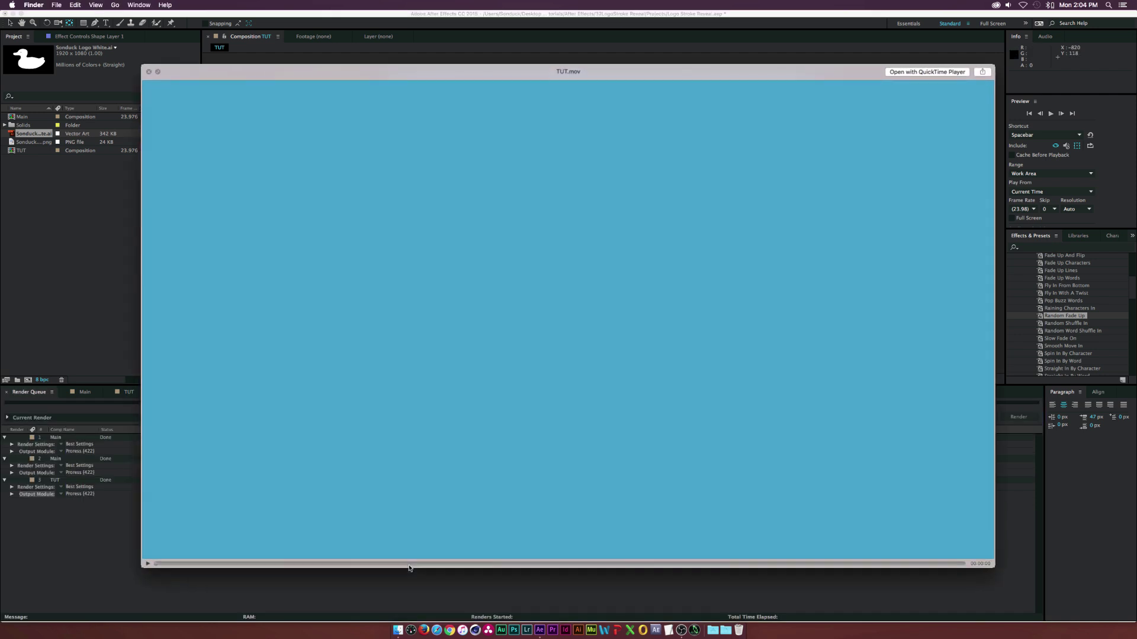